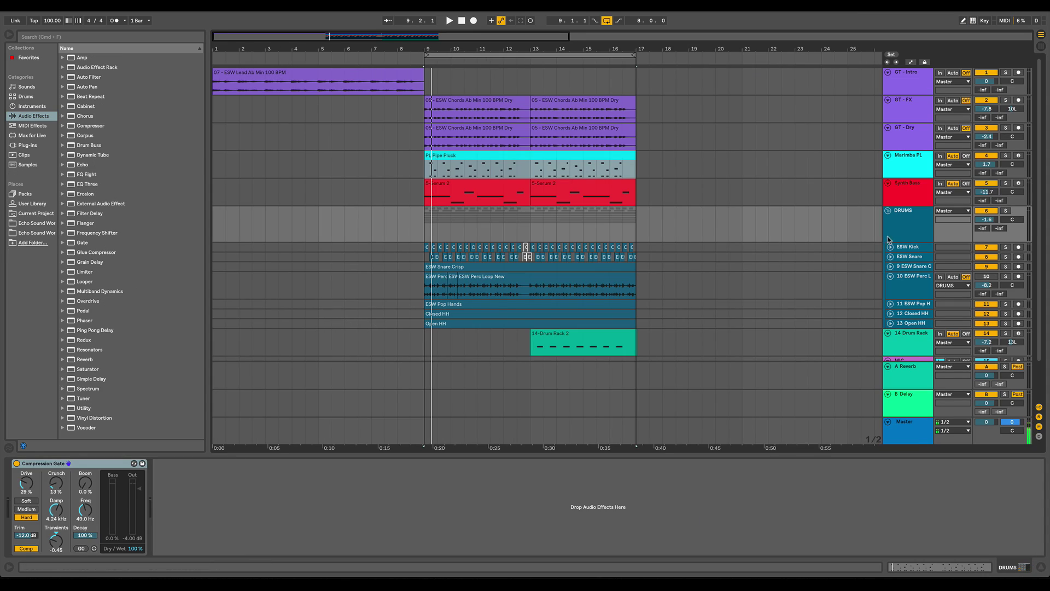
Play from bar 9 and lower the DRUMS group volume to -1.7 dB, soloing it briefly
key("space")
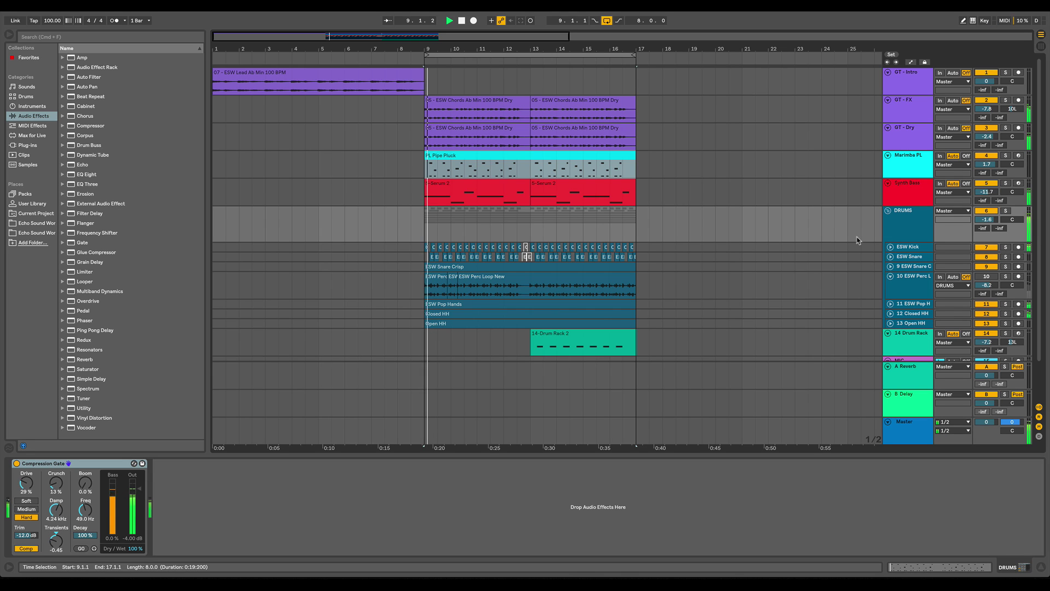
left_click(921, 233)
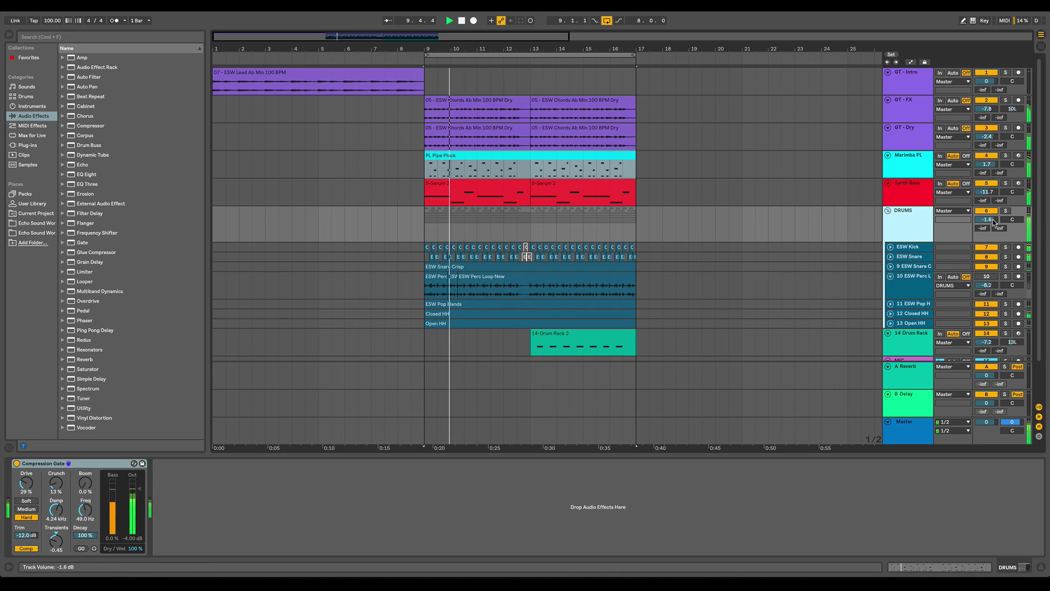
left_click_drag(986, 219, 986, 220)
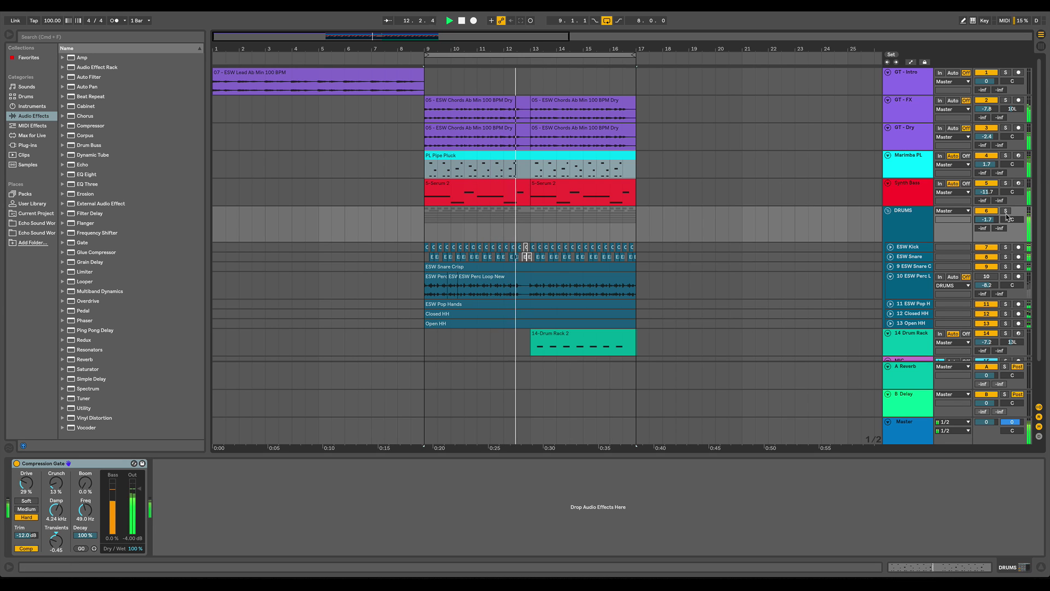
left_click(1006, 212)
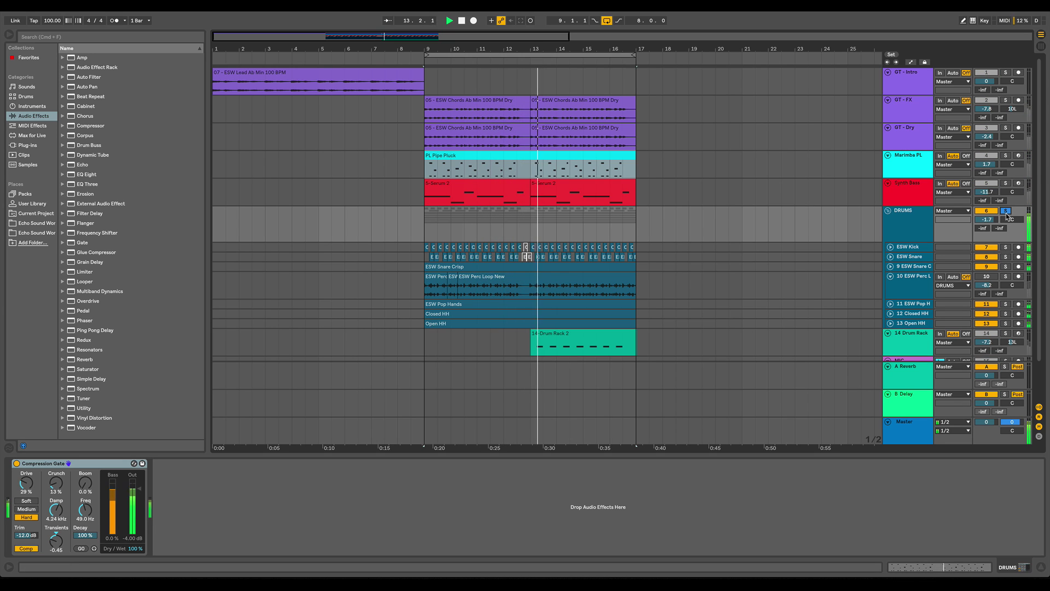
left_click(1005, 211)
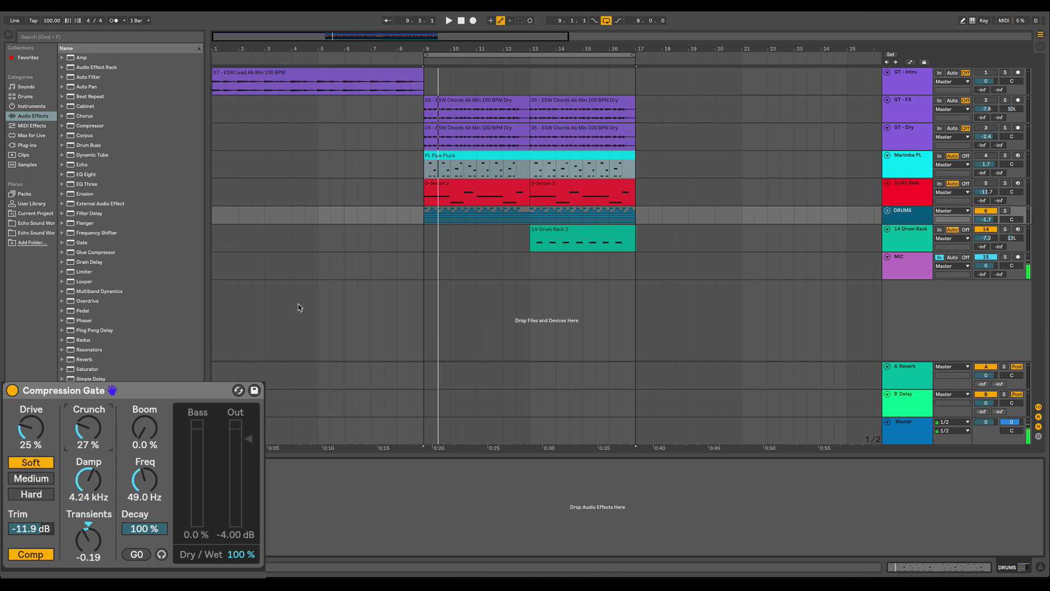
left_click(49, 392)
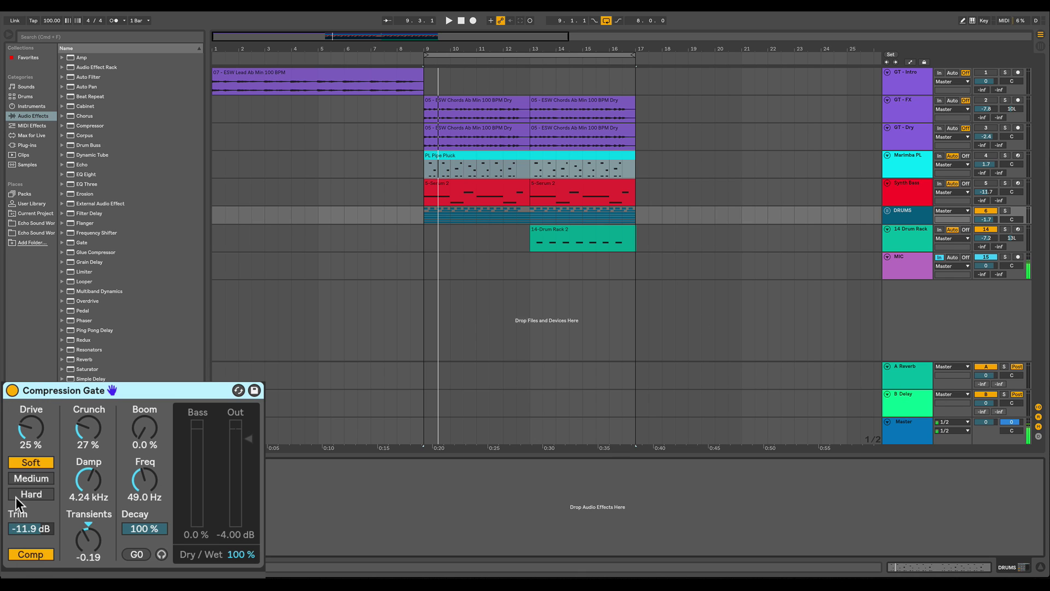
left_click(33, 554)
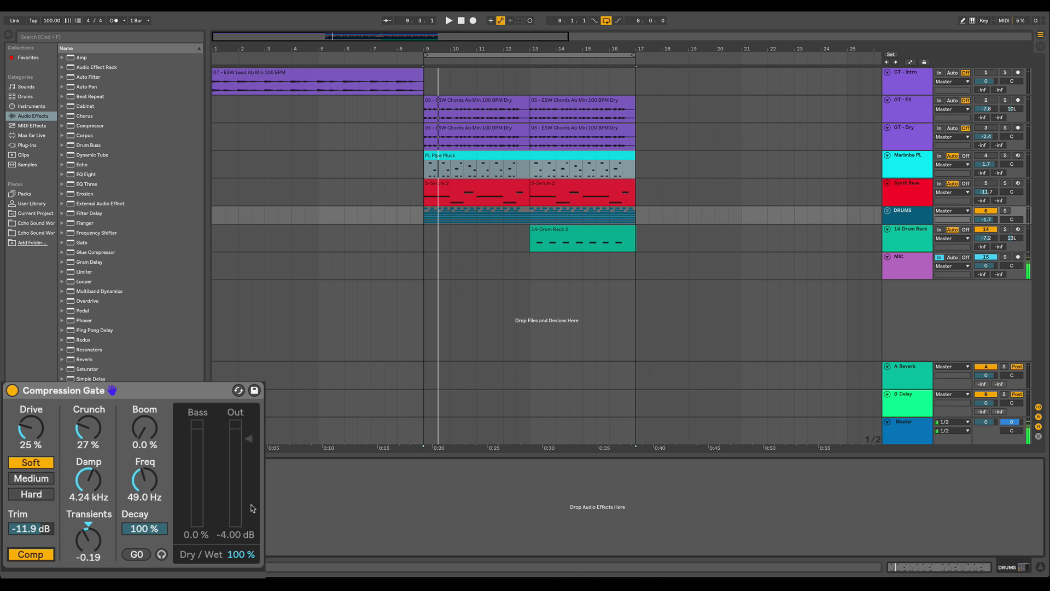
Audition Drive at 100% in Medium and Hard, then settle on Medium with Drive at 32%
key("space")
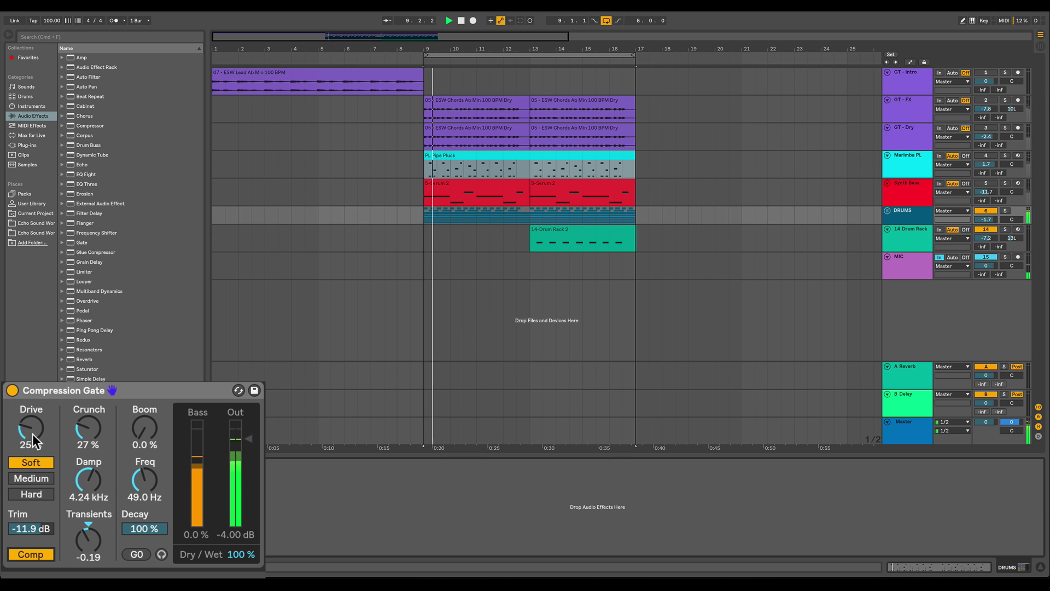
left_click_drag(31, 434, 34, 444)
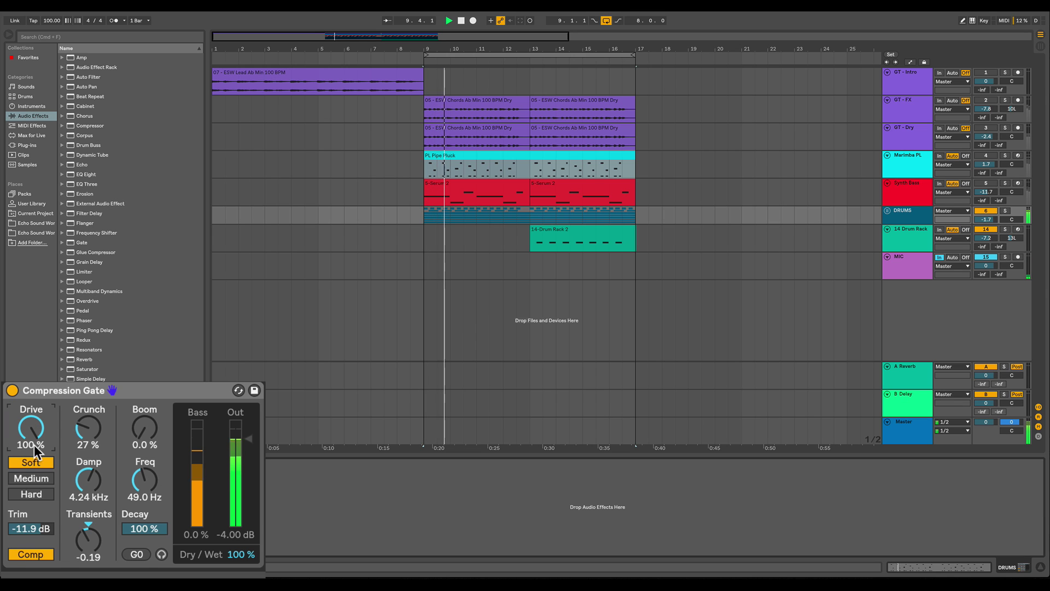
left_click(32, 475)
key("space")
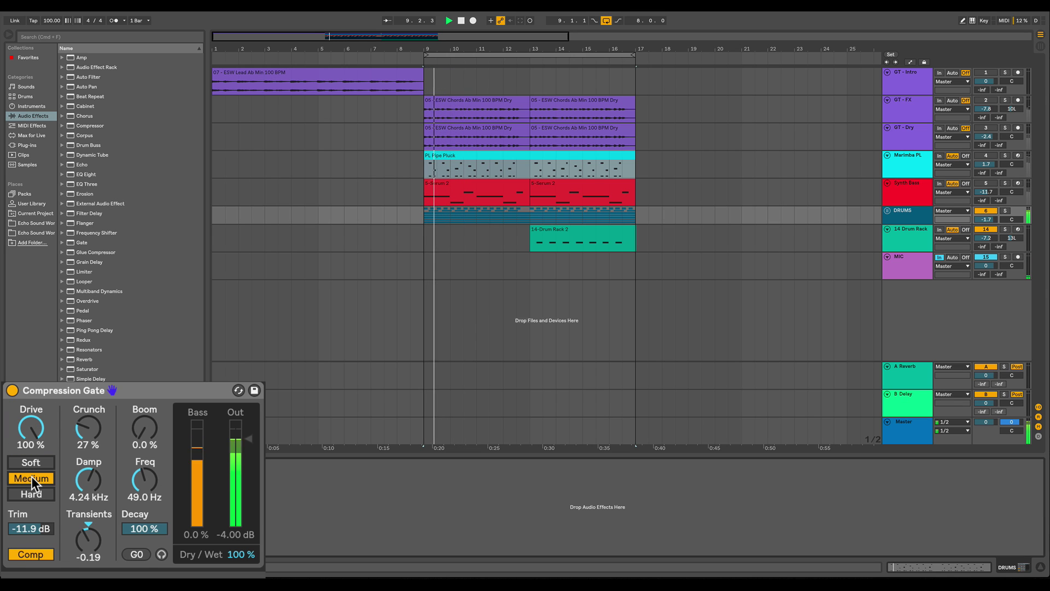
left_click(31, 494)
key("space")
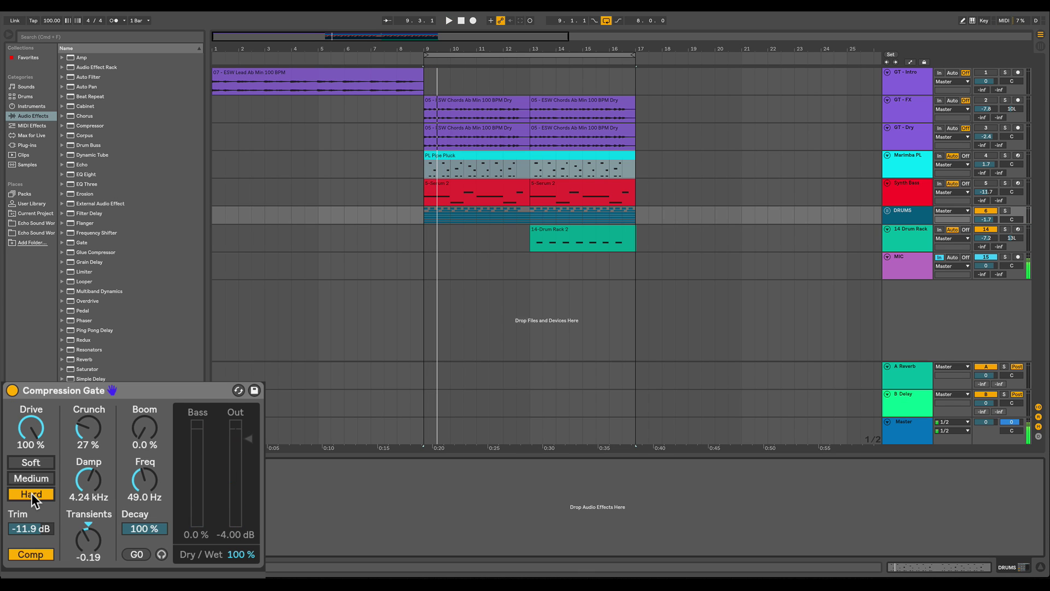
left_click_drag(31, 428, 31, 450)
left_click(31, 461)
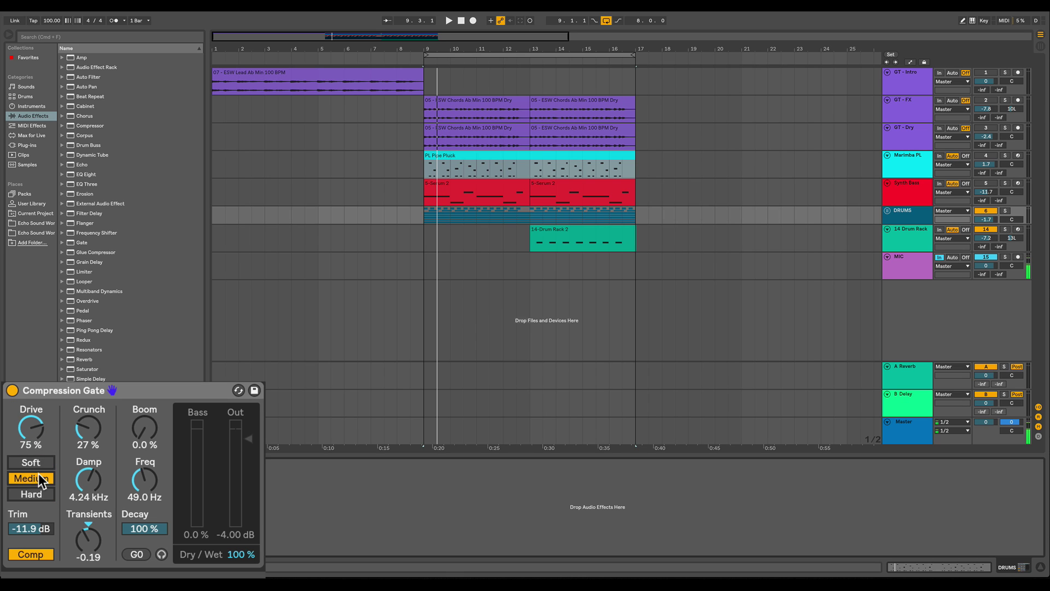
left_click_drag(24, 434, 24, 473)
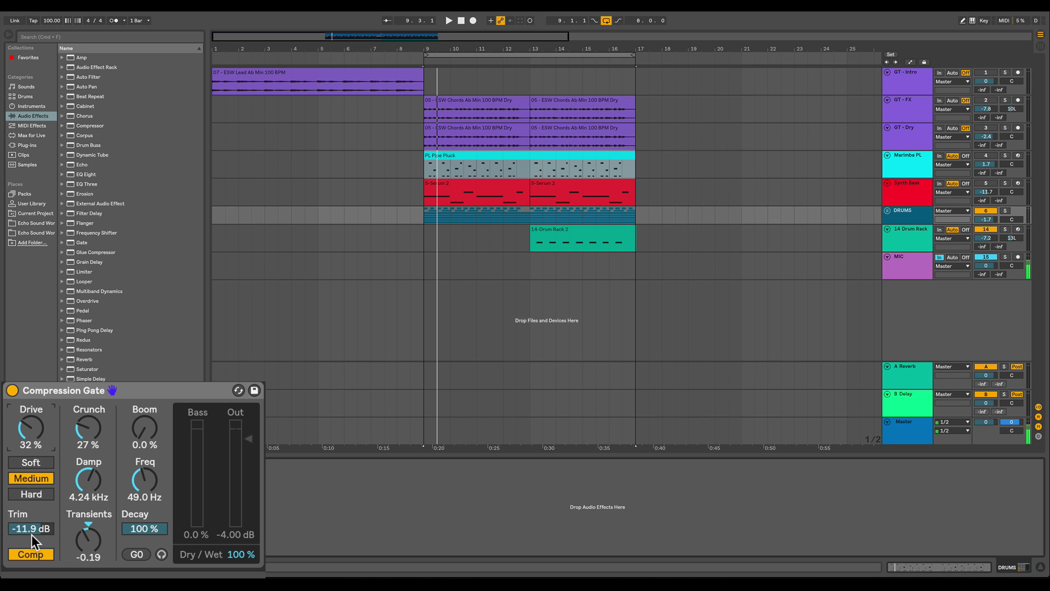
left_click(30, 553)
key("space")
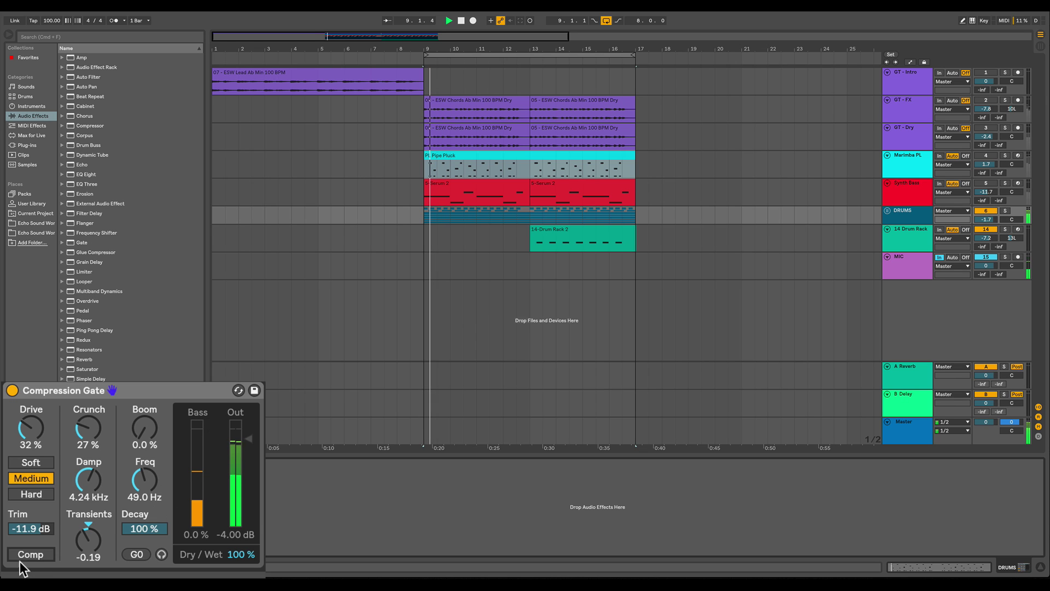
left_click(31, 554)
key("space")
key("space")
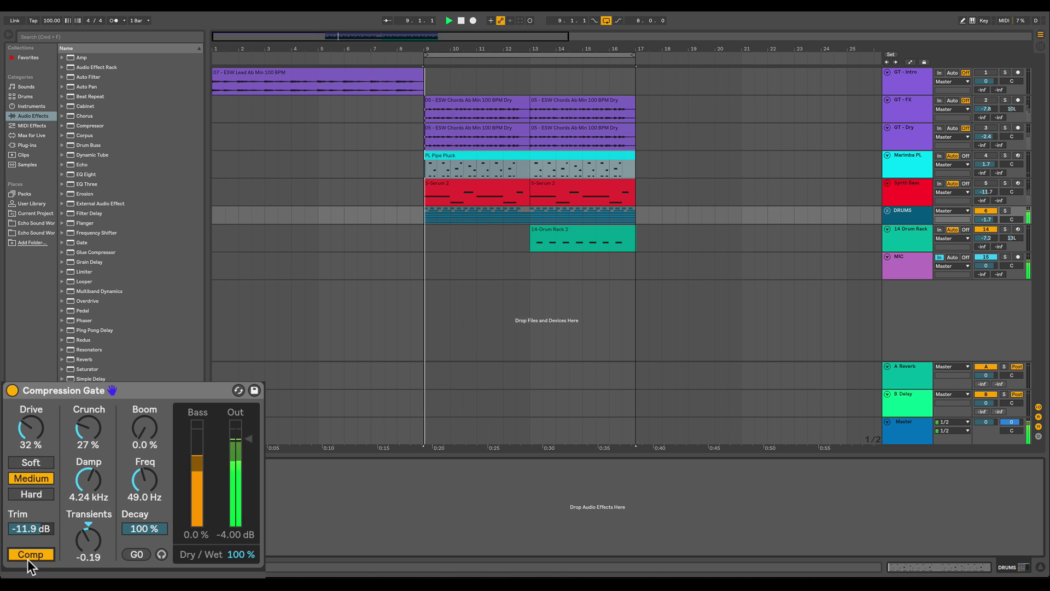
key("space")
key("space")
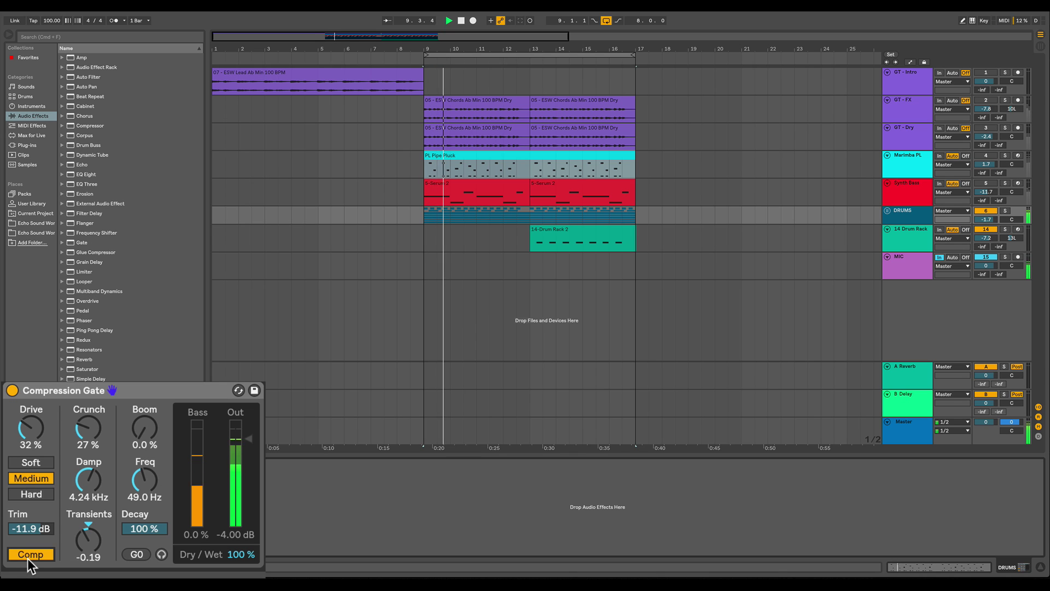
key("space")
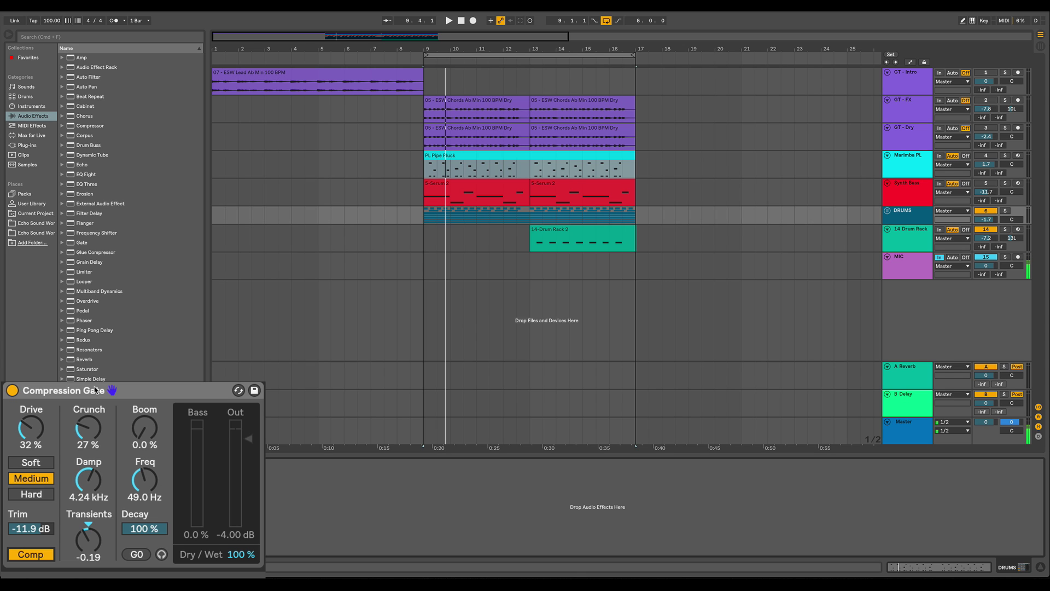
Lower the Transients knob from -0.19 toward -0.48 while auditioning the drums
key("space")
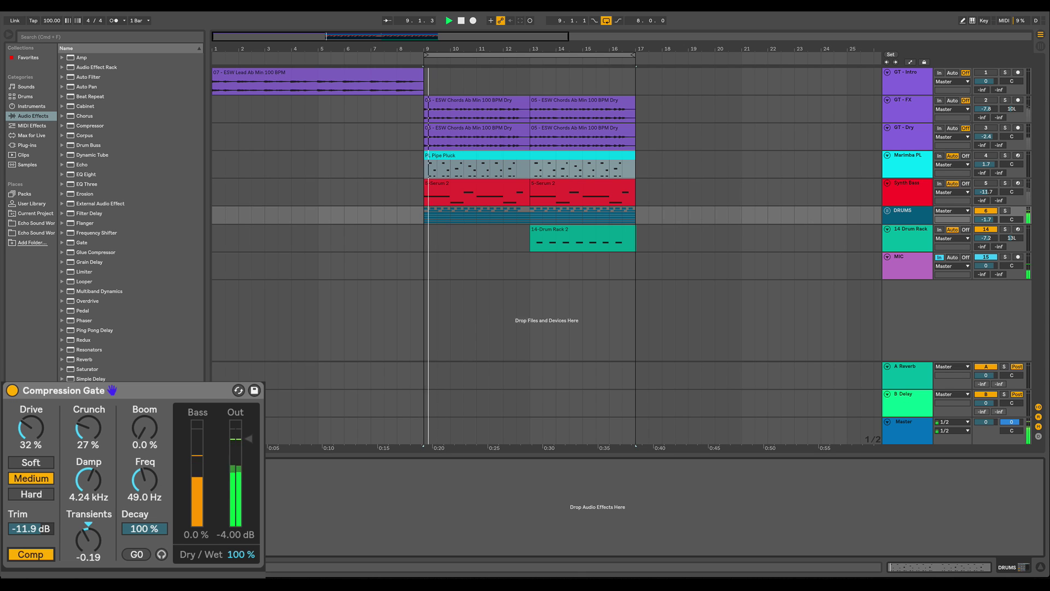
key("space")
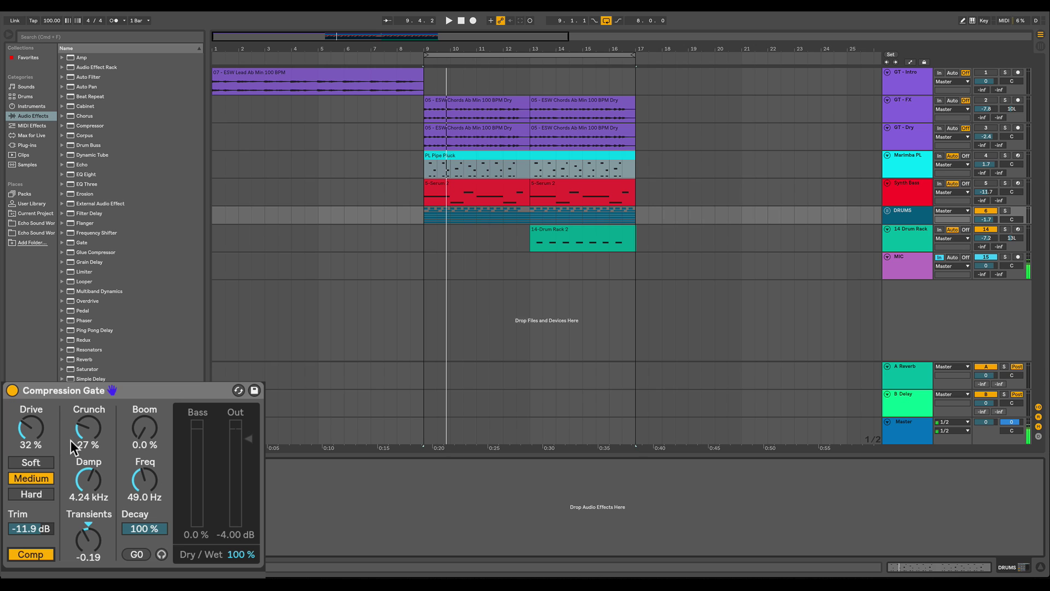
left_click_drag(88, 538, 93, 543)
key("space")
key("space")
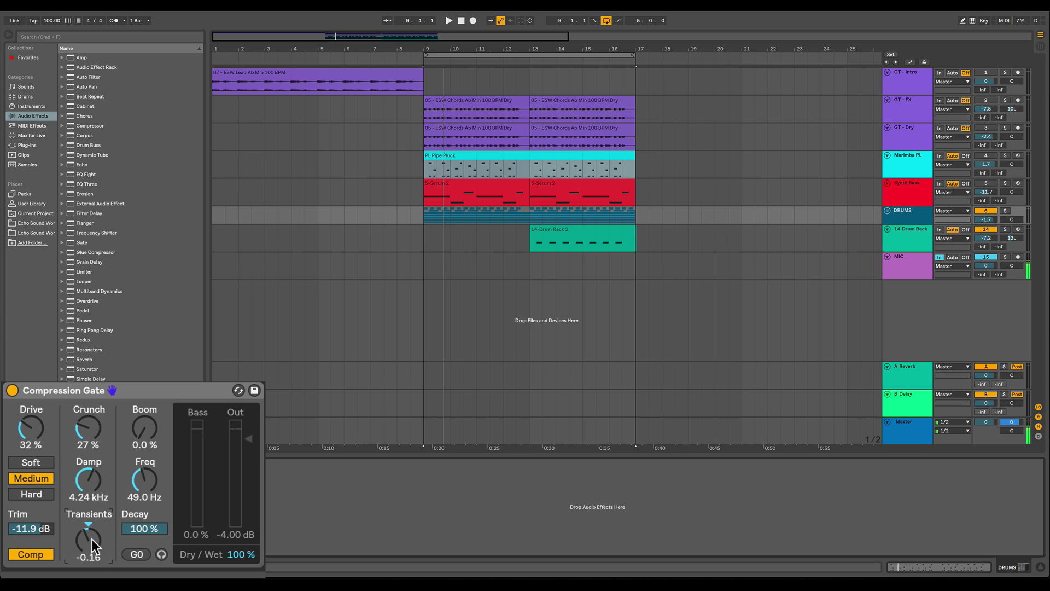
left_click_drag(92, 539, 92, 550)
Audition Transients at -0.75, then bring it back up near -0.17
mouse_move(89, 544)
left_mouse_down()
mouse_move(88, 563)
mouse_move(87, 551)
left_mouse_up()
key("space")
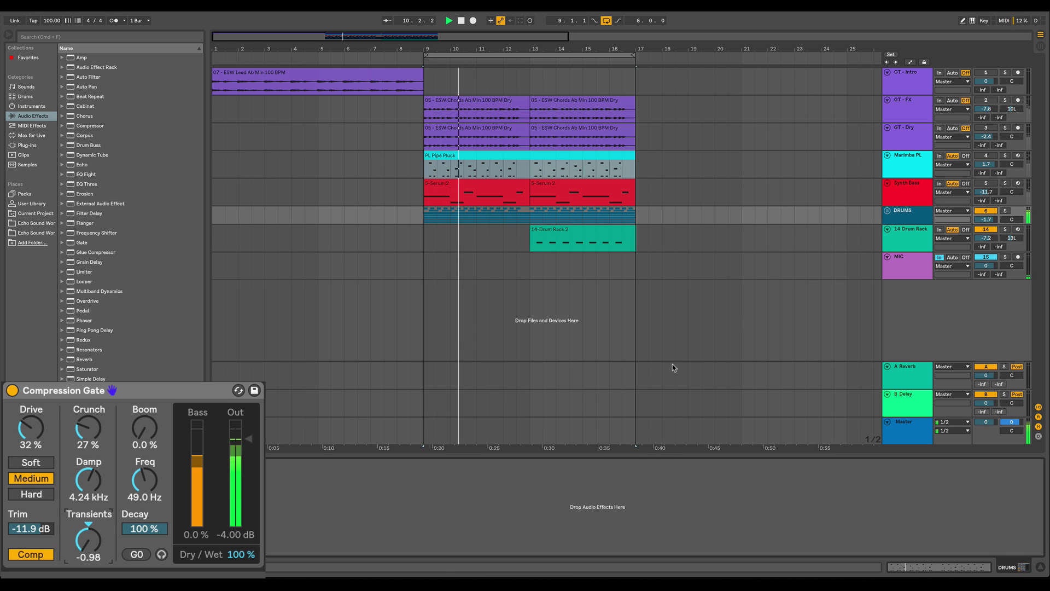
key("space")
key("space")
mouse_move(85, 550)
left_mouse_down()
mouse_move(85, 495)
mouse_move(88, 563)
left_mouse_up()
key("space")
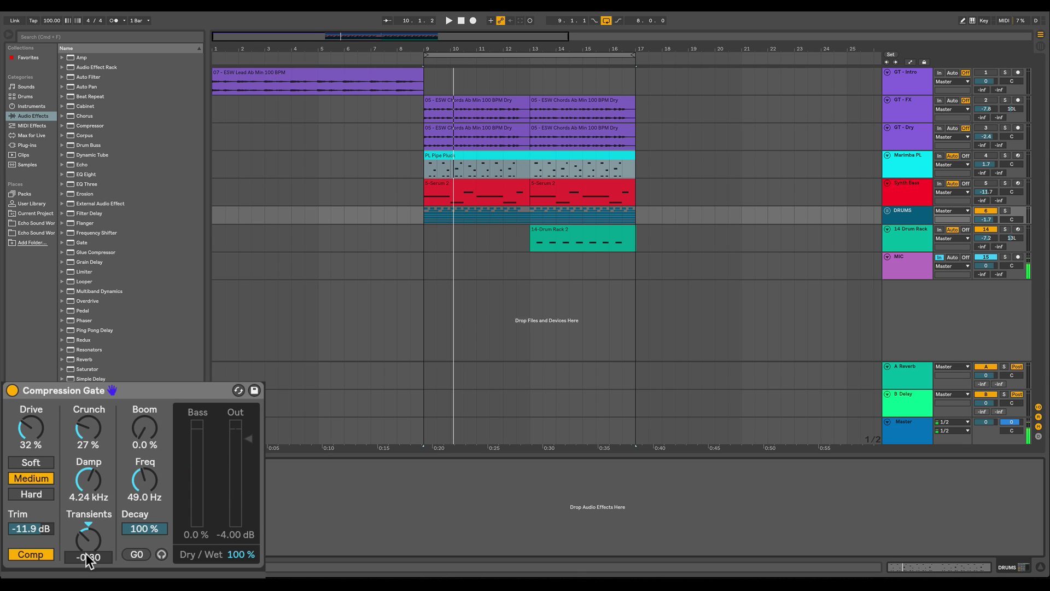
key("space")
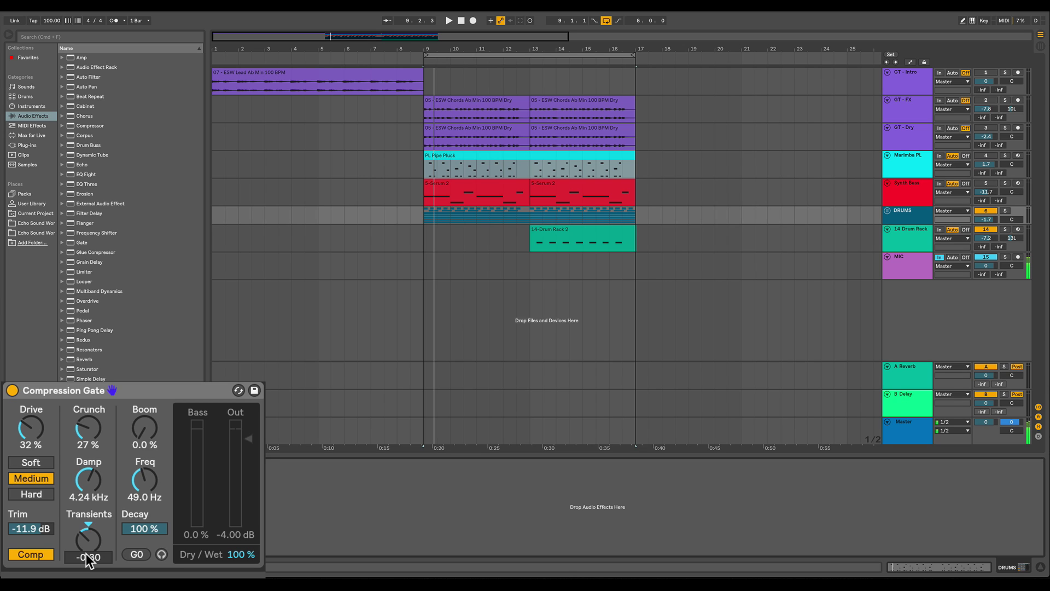
Sweep Transients up to maximum and back down, settling at -0.16
left_click_drag(88, 559, 88, 554)
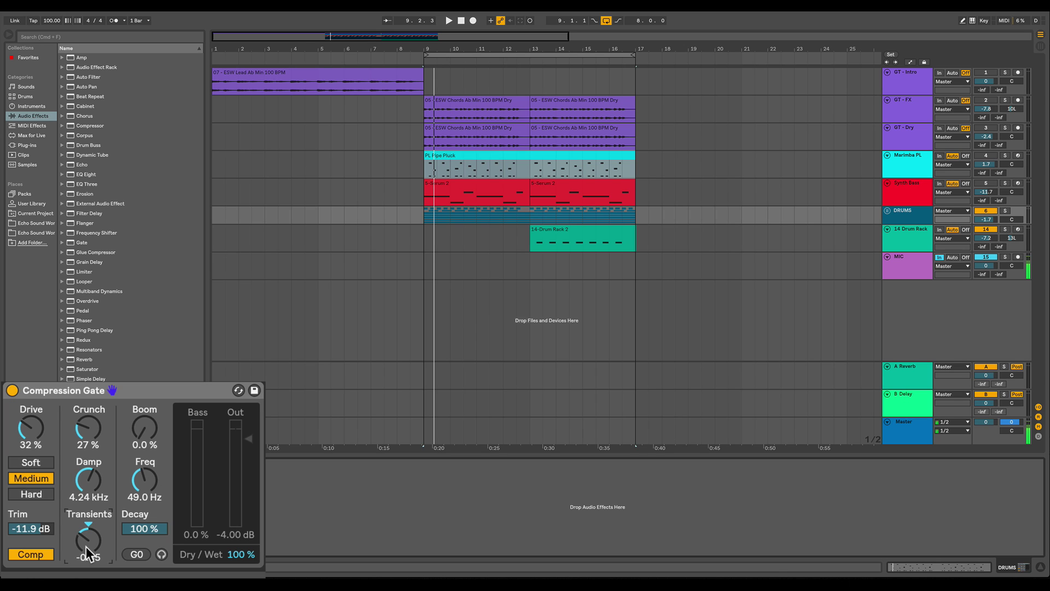
key("space")
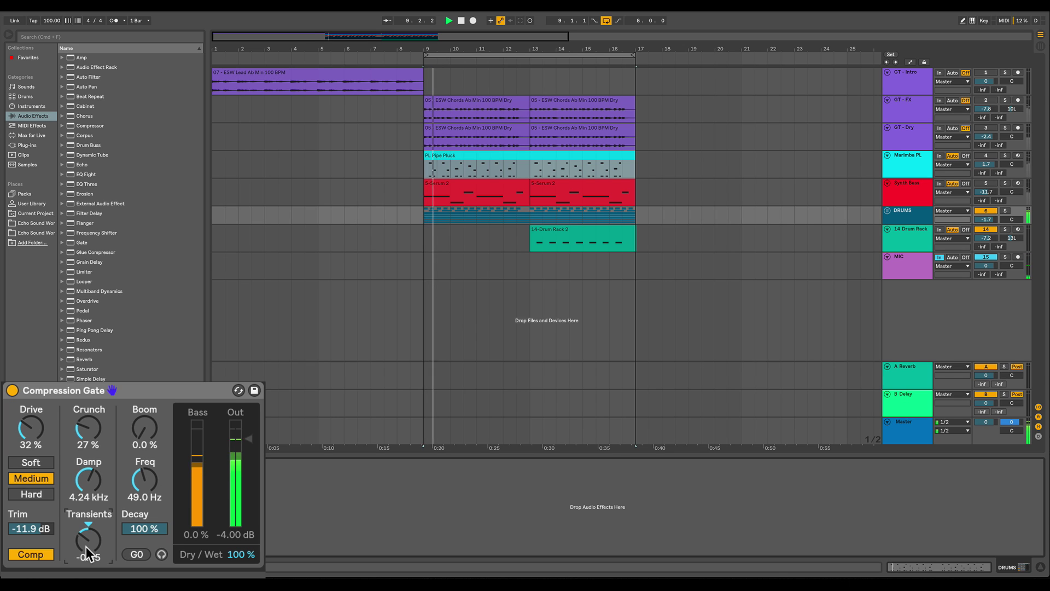
left_click_drag(88, 553, 114, 572)
key("space")
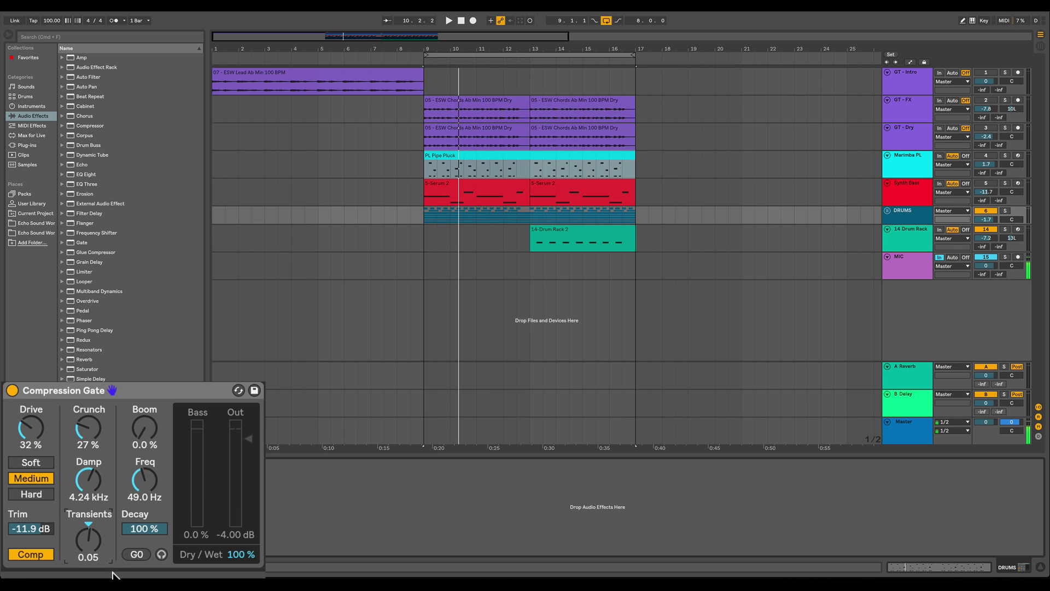
left_click_drag(85, 555, 84, 563)
key("space")
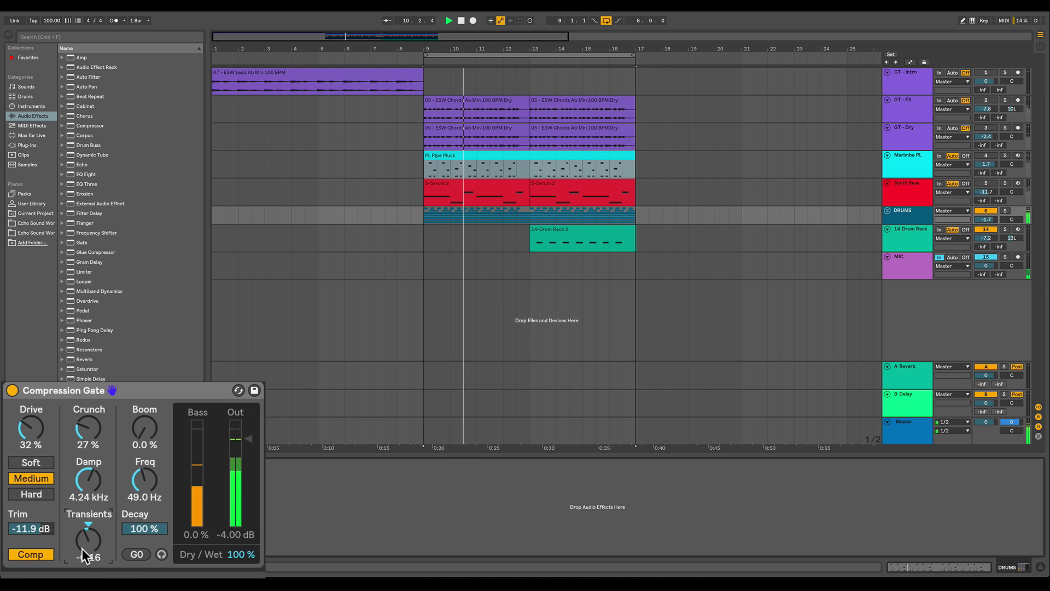
Set Damp to 3.35 kHz and Freq to 47.6 Hz, auditioning with playback
key("space")
left_click_drag(86, 480, 85, 494)
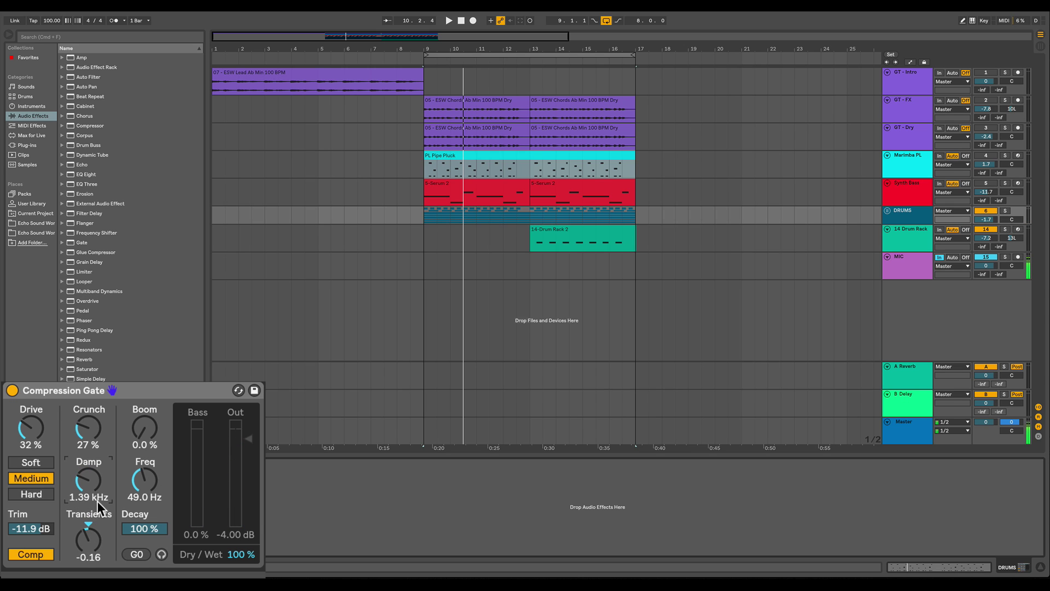
left_click_drag(94, 495, 87, 480)
key("space")
key("space")
key("space")
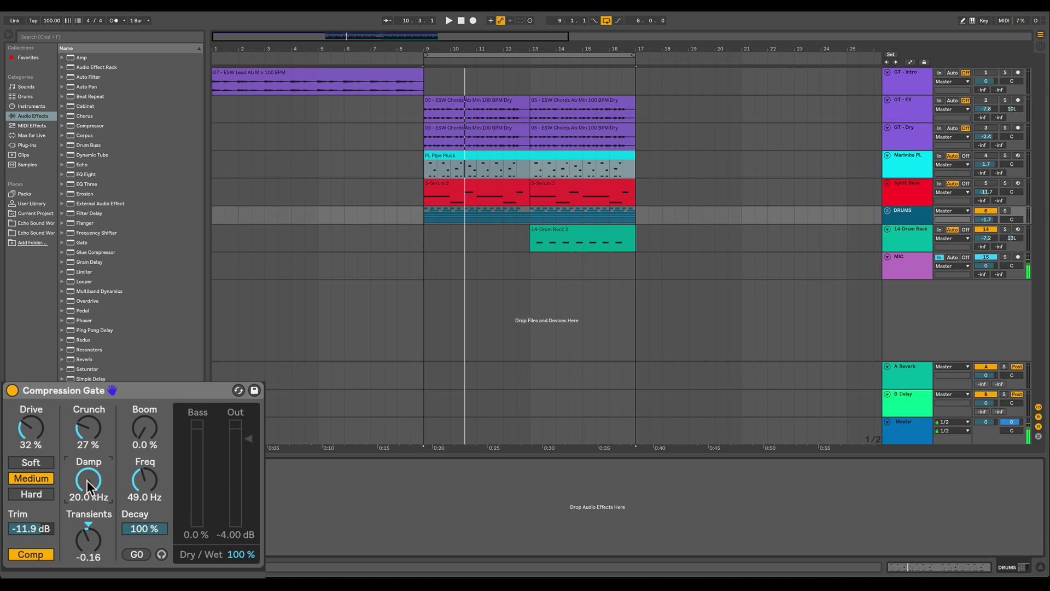
mouse_move(87, 480)
left_mouse_down()
mouse_move(87, 504)
mouse_move(87, 493)
left_mouse_up()
key("space")
key("space")
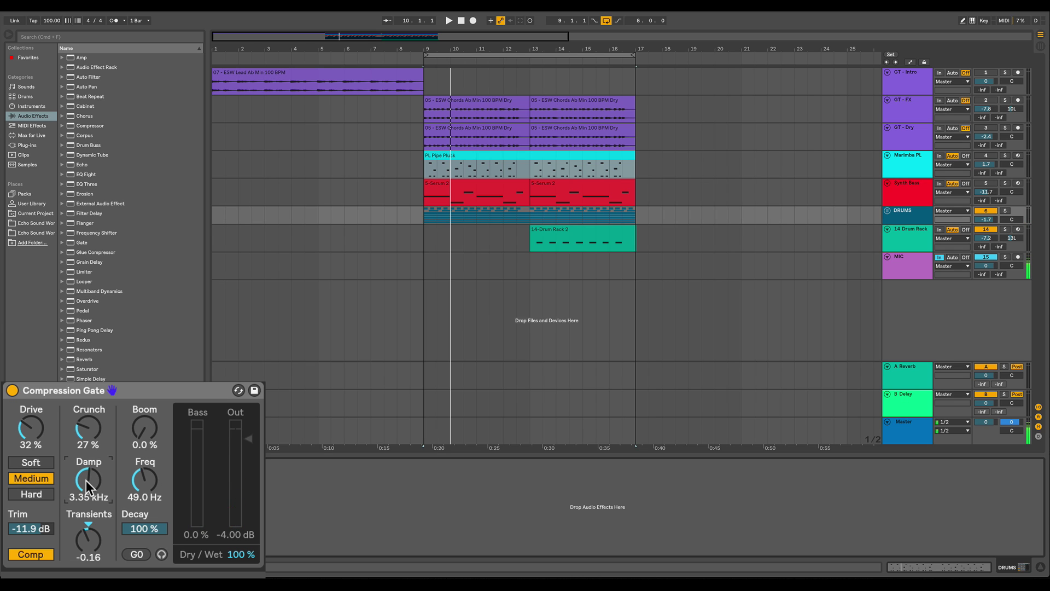
key("space")
key("space")
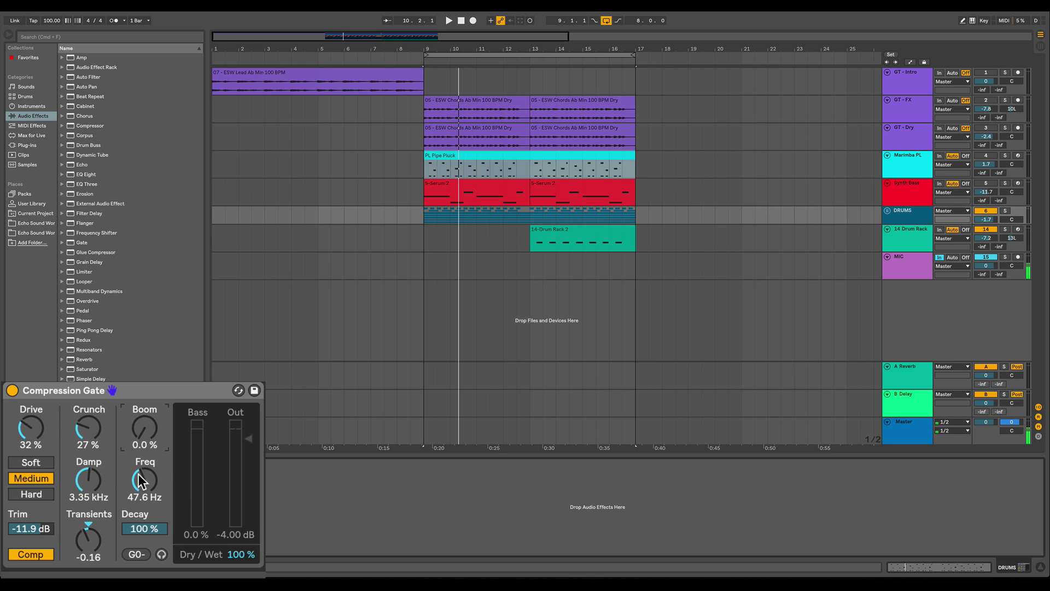
Push Boom to full and raise its Freq to about 41.1 Hz while listening
key("space")
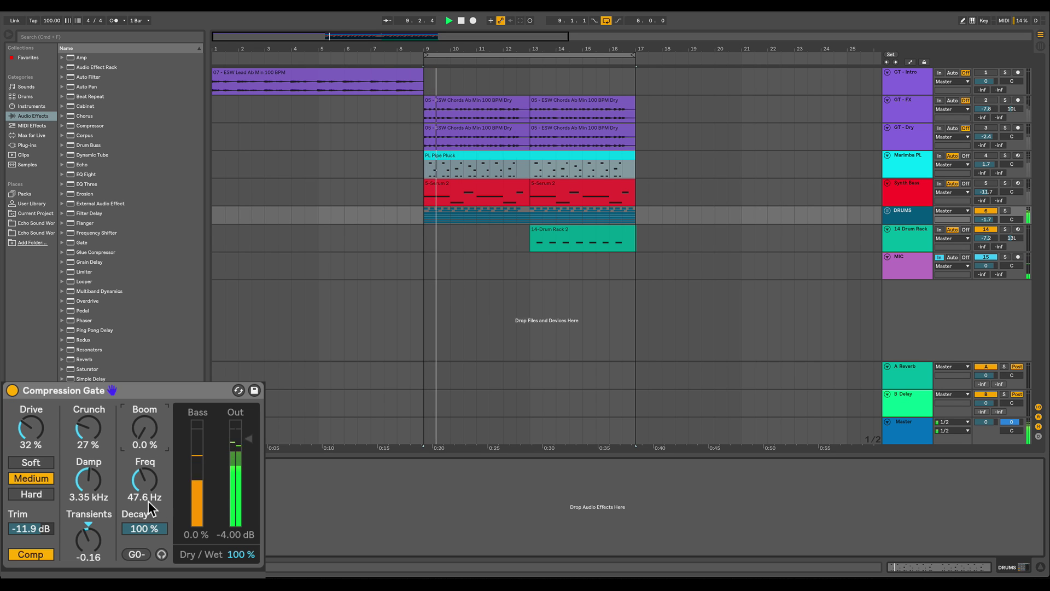
mouse_move(141, 432)
left_mouse_down()
mouse_move(141, 383)
mouse_move(146, 444)
mouse_move(146, 414)
left_mouse_up()
key("space")
mouse_move(146, 472)
left_mouse_down()
mouse_move(146, 462)
mouse_move(145, 477)
left_mouse_up()
key("space")
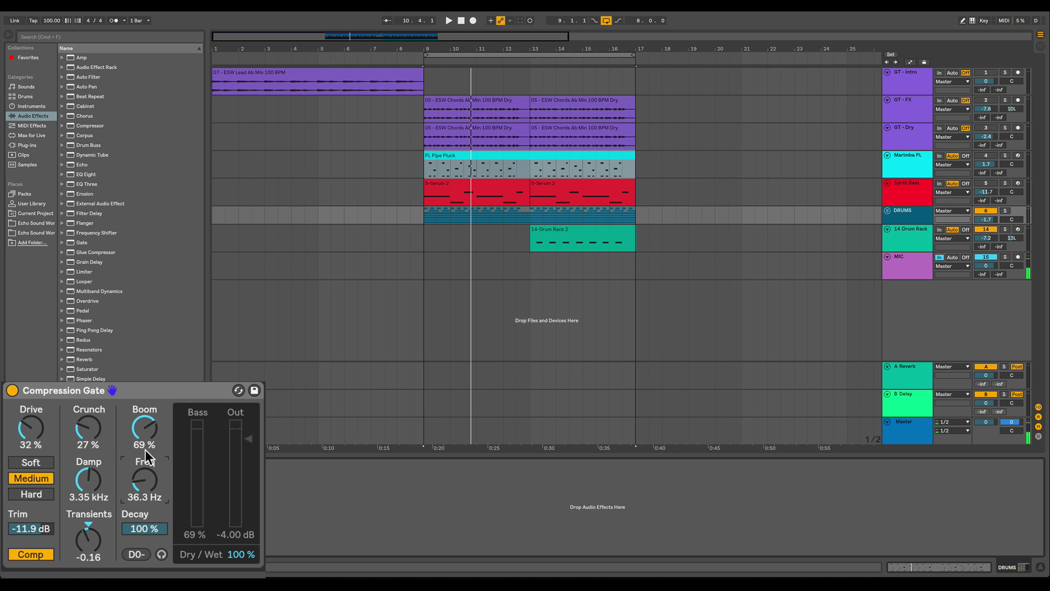
left_click_drag(145, 480, 144, 470)
key("space")
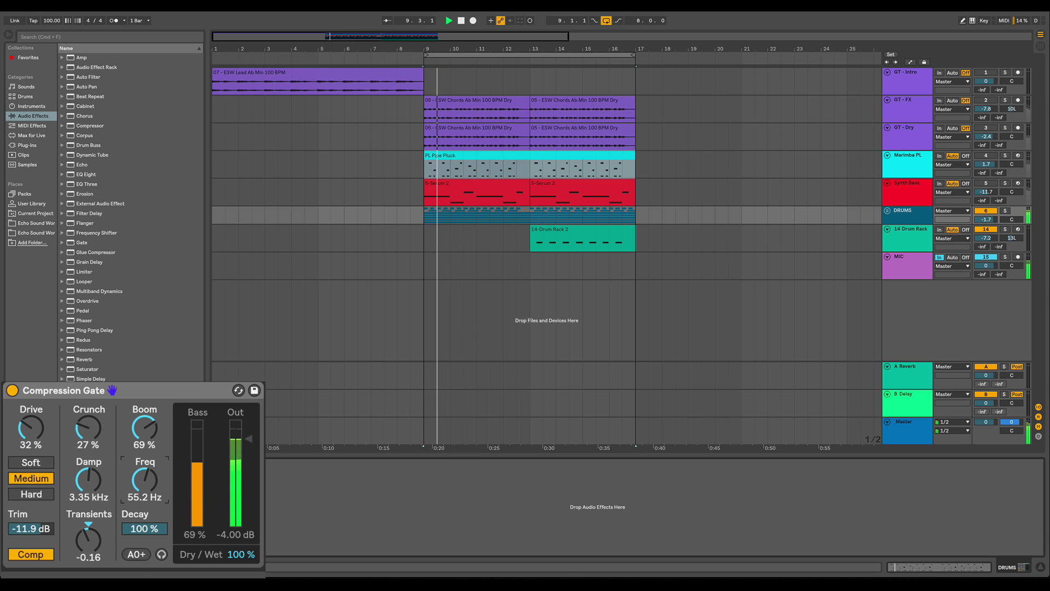
key("space")
Try several lower Boom amounts, settling around 29%, retuning Freq along the way
mouse_move(145, 427)
left_mouse_down()
mouse_move(146, 467)
mouse_move(143, 421)
left_mouse_up()
key("space")
left_click_drag(144, 479, 146, 484)
key("space")
key("space")
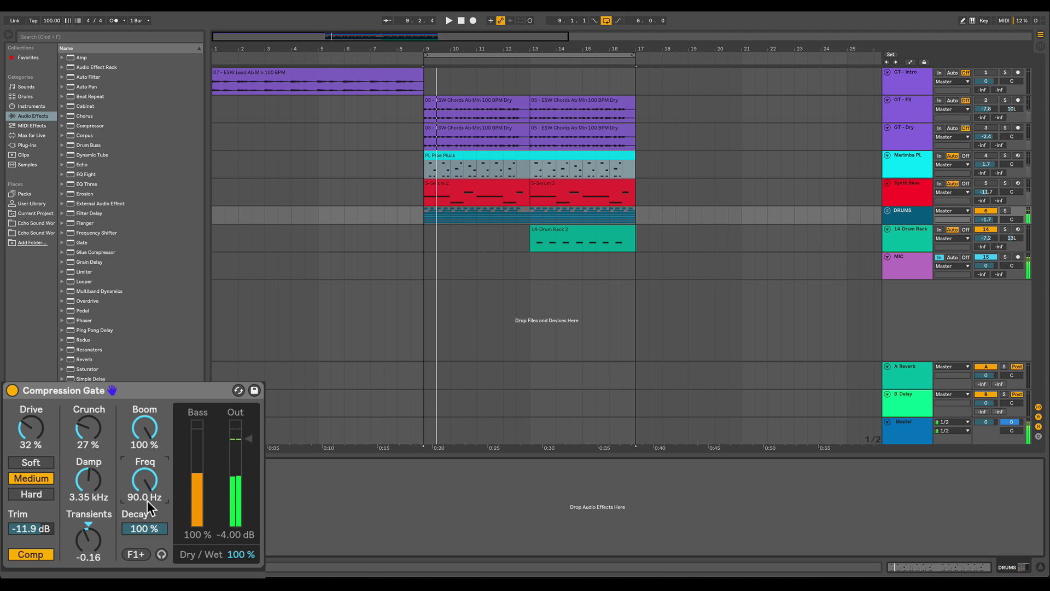
mouse_move(148, 426)
left_mouse_down()
mouse_move(149, 448)
mouse_move(149, 433)
left_mouse_up()
key("space")
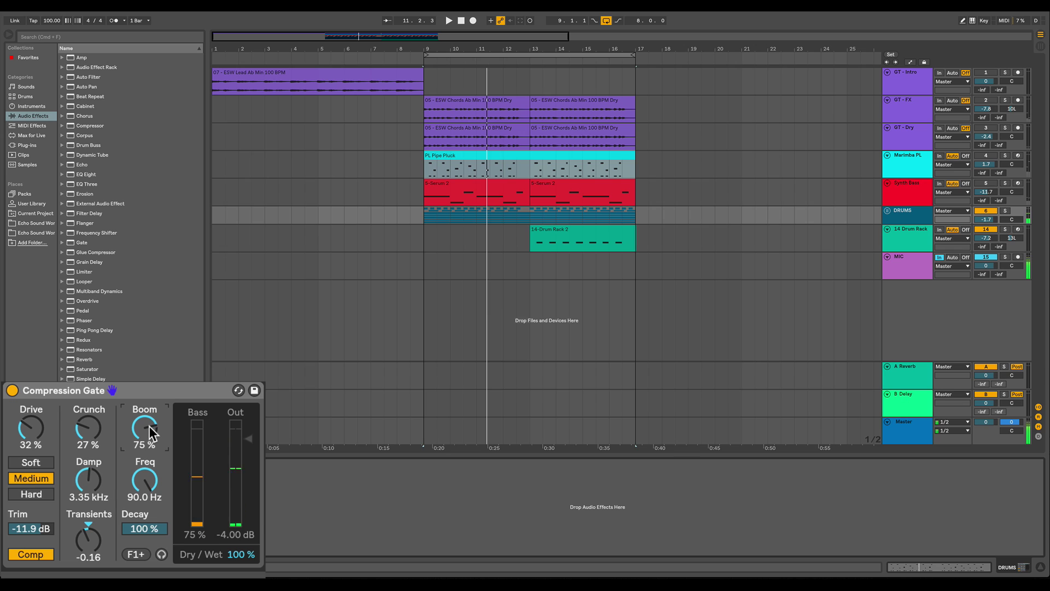
left_click_drag(152, 434, 153, 382)
key("space")
key("space")
key("space")
key("space")
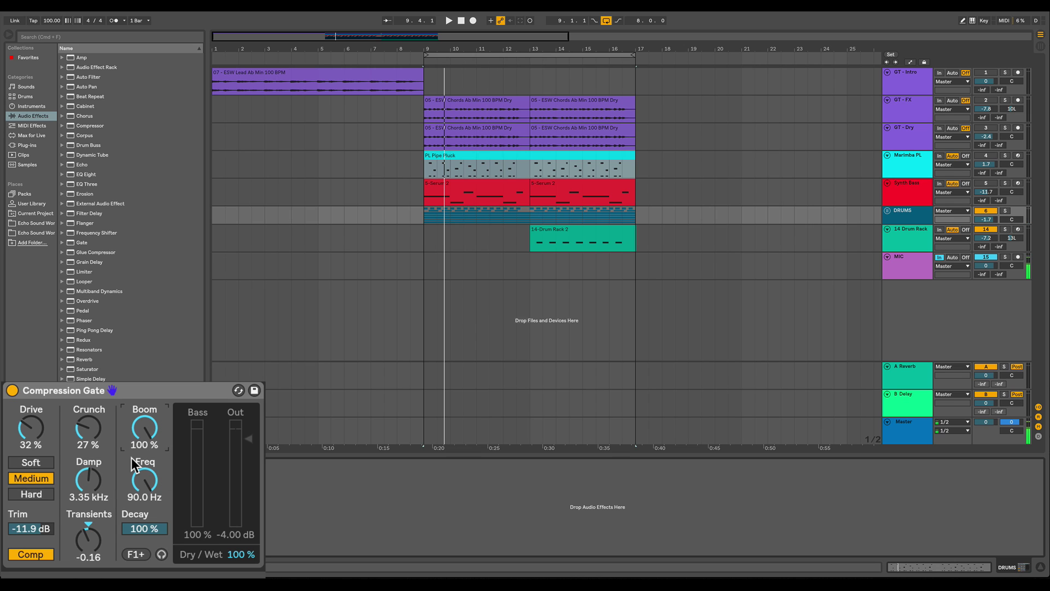
mouse_move(143, 428)
left_mouse_down()
mouse_move(145, 500)
mouse_move(142, 409)
left_mouse_up()
key("space")
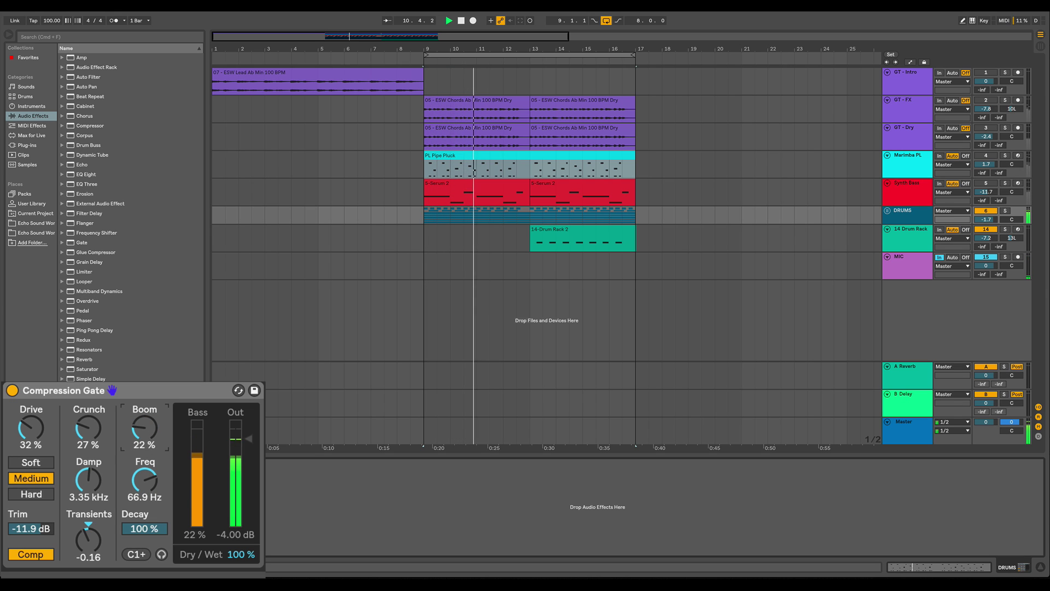
Open Damp to 15.4 kHz, compare the device bypassed and on, and set Freq to 65.8 Hz
left_click_drag(88, 480, 88, 468)
key("space")
left_click(11, 390)
left_click(11, 390)
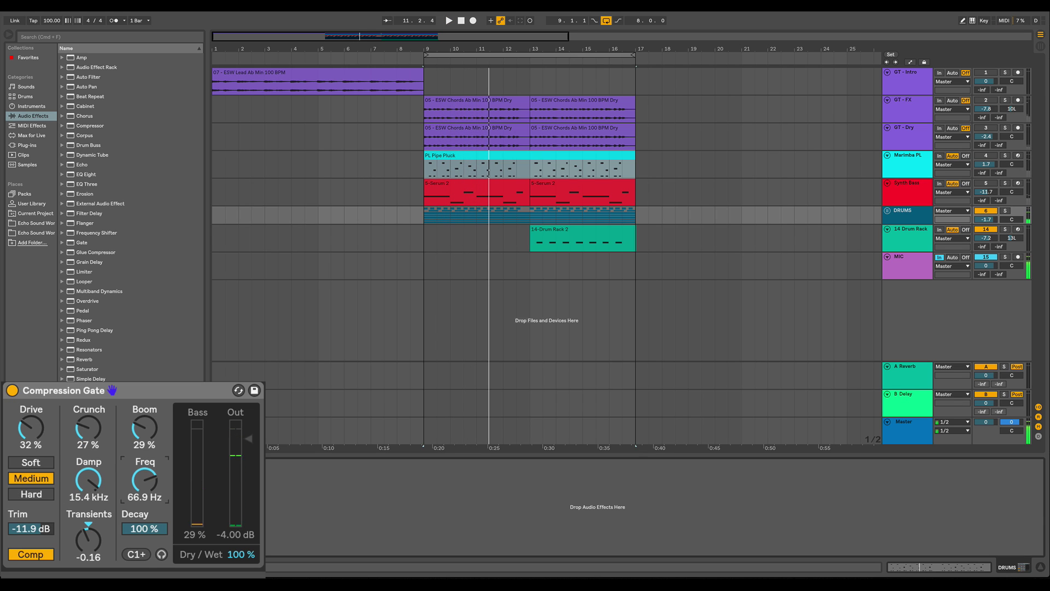
left_click_drag(145, 477, 146, 480)
Set Damp to 1.76 kHz, Decay to 63% and Boom to 35%, keeping Freq at 65.8 Hz
left_click_drag(145, 429, 145, 383)
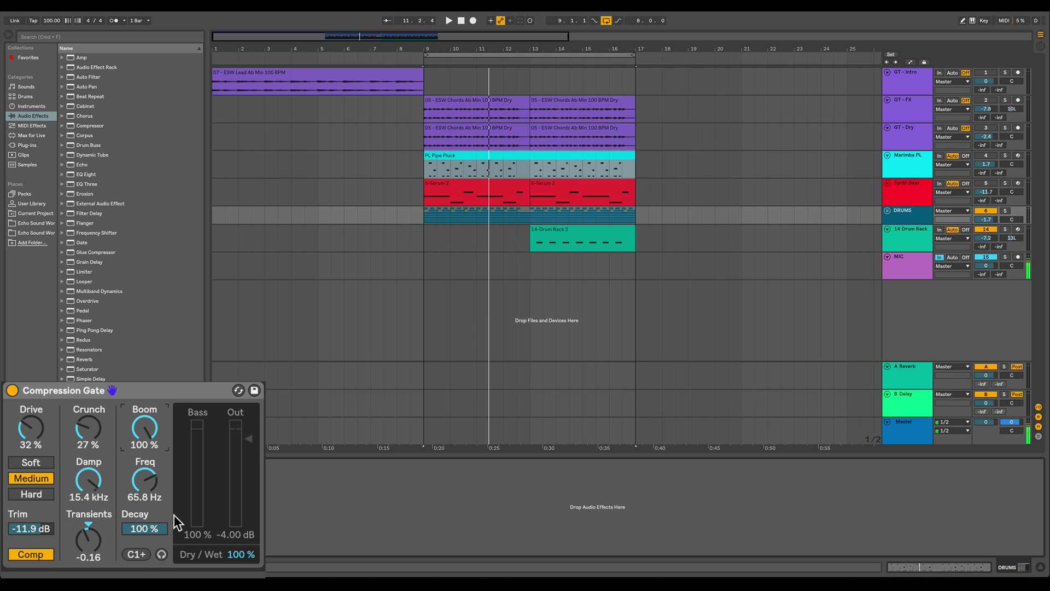
key("space")
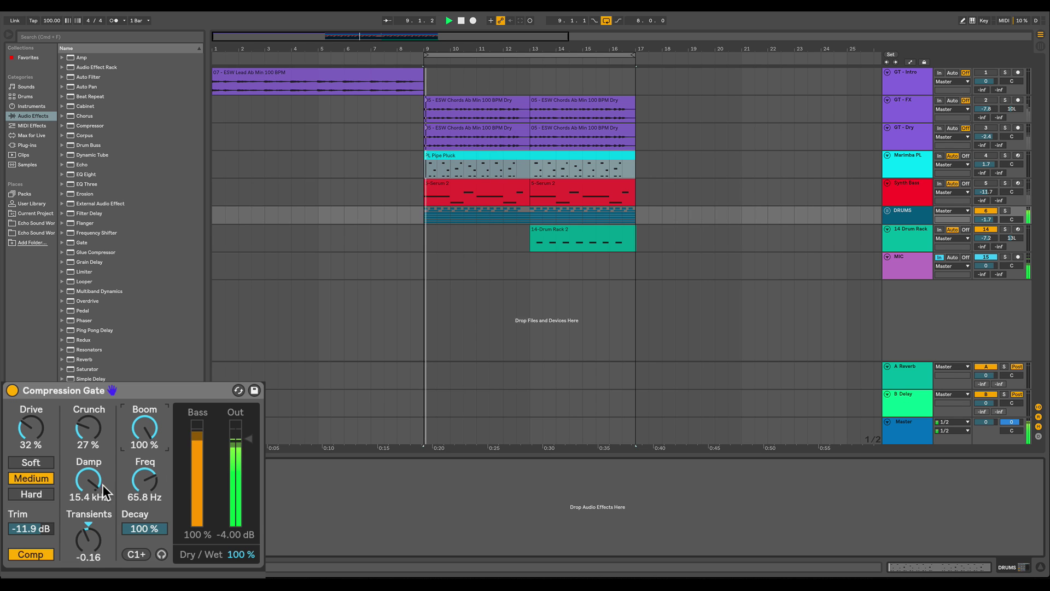
left_click_drag(103, 490, 144, 575)
key("space")
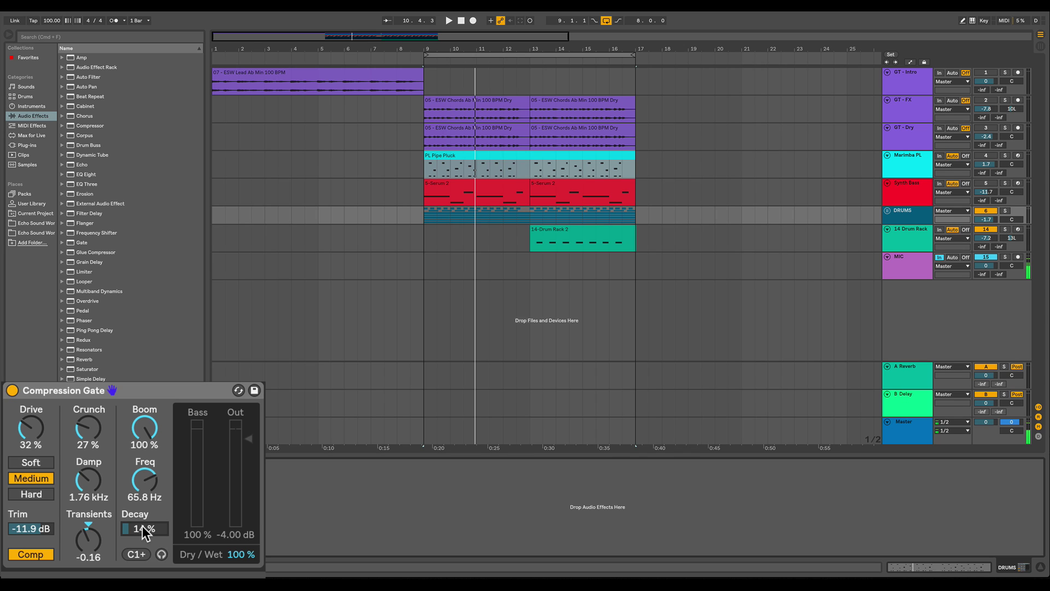
key("space")
left_click_drag(143, 526, 146, 529)
key("space")
left_click_drag(153, 479, 153, 472)
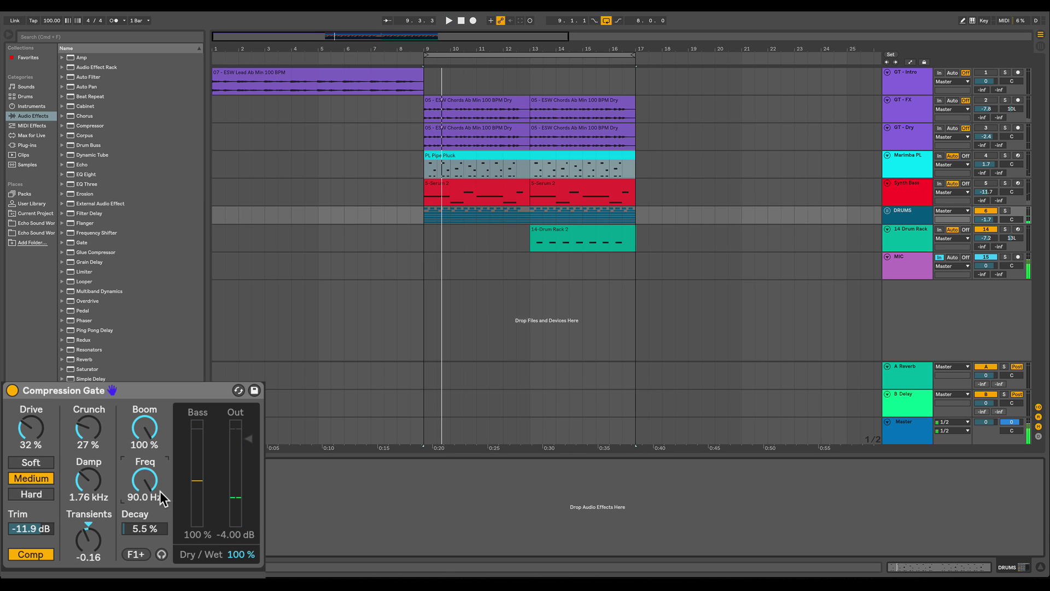
key("space")
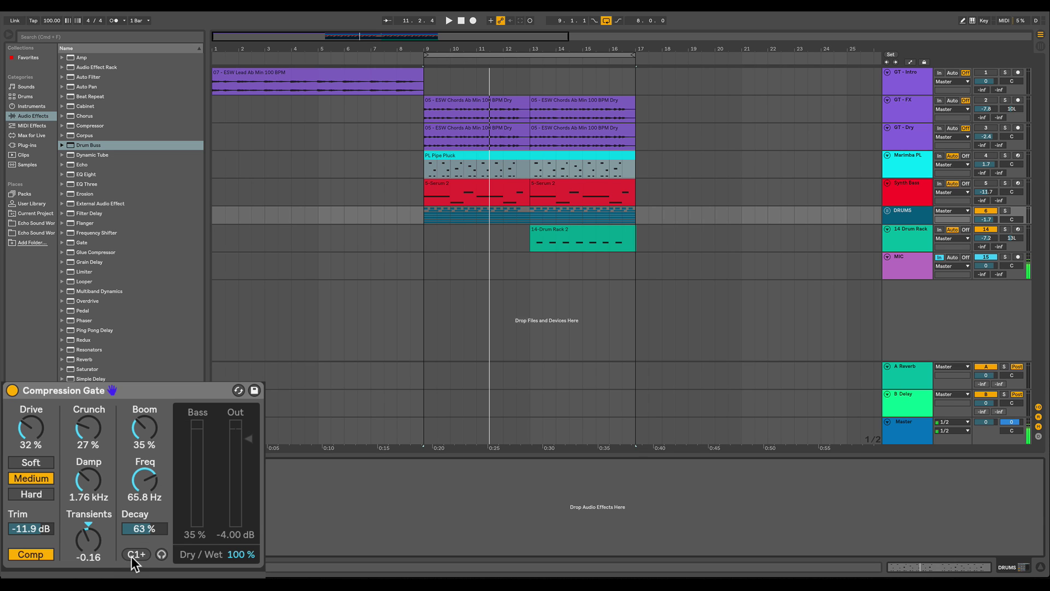
Turn off Boom Audition and lower the boom Freq to 47.6 Hz (G0)
left_click(161, 555)
left_click_drag(153, 481, 143, 530)
left_click_drag(141, 488, 141, 510)
key("space")
mouse_move(144, 430)
left_mouse_down()
mouse_move(145, 382)
mouse_move(144, 429)
left_mouse_up()
key("space")
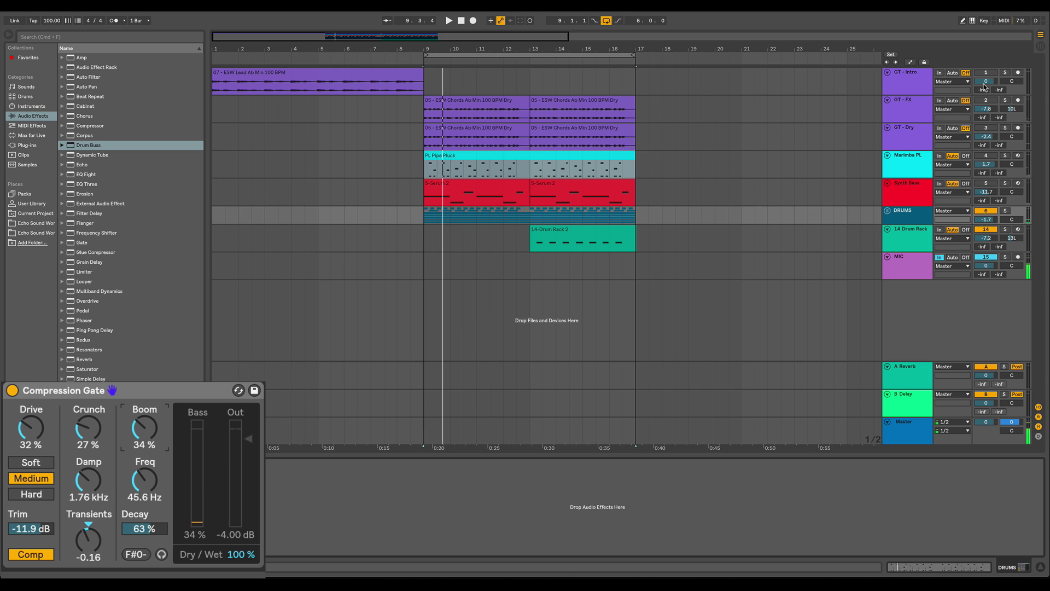
Reactivate GT - Intro and GT - FX, audition Boom at 100%, then settle at 28%
left_click(985, 74)
left_click(985, 100)
key("space")
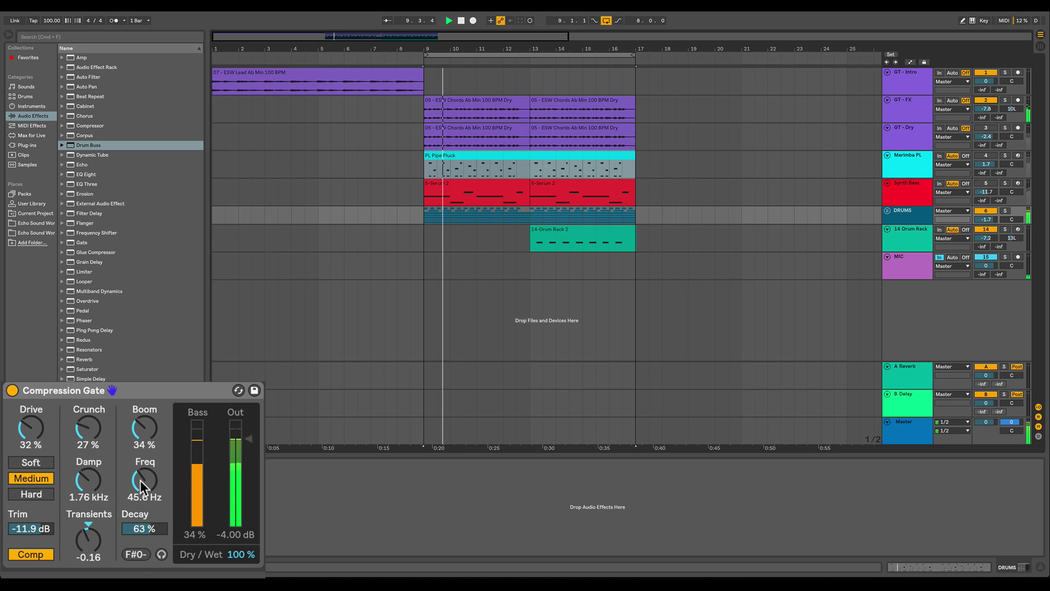
mouse_move(144, 428)
left_mouse_down()
mouse_move(145, 377)
mouse_move(144, 436)
left_mouse_up()
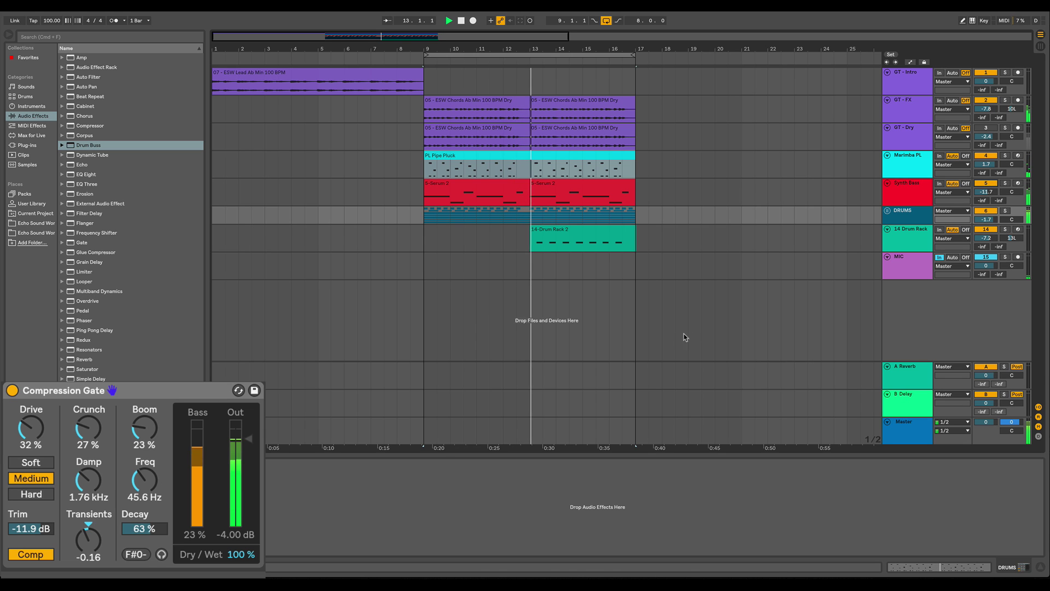
left_click_drag(144, 428, 144, 383)
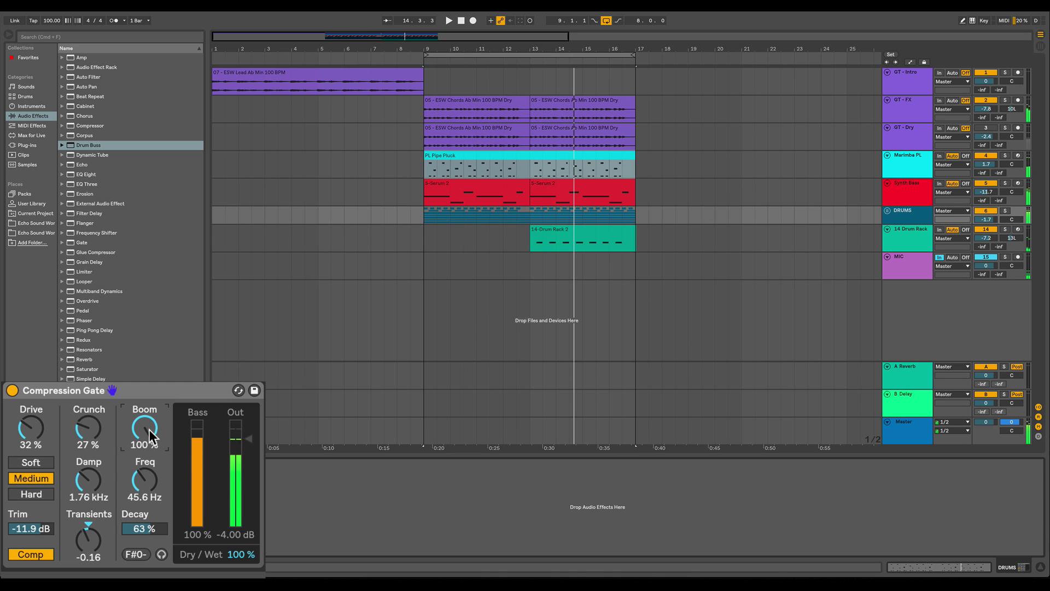
key("space")
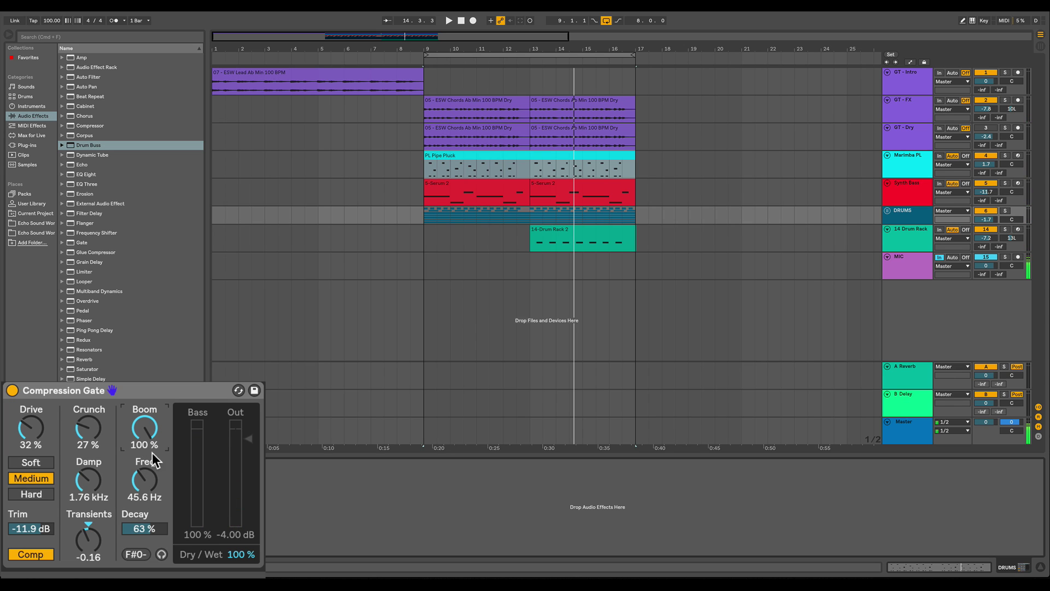
left_click_drag(144, 428, 149, 483)
Deactivate the GT - Intro, GT - FX, Marimba PL, Synth Bass and 14 Drum Rack tracks
left_click(986, 72)
left_click(985, 100)
left_click(983, 155)
left_click(985, 184)
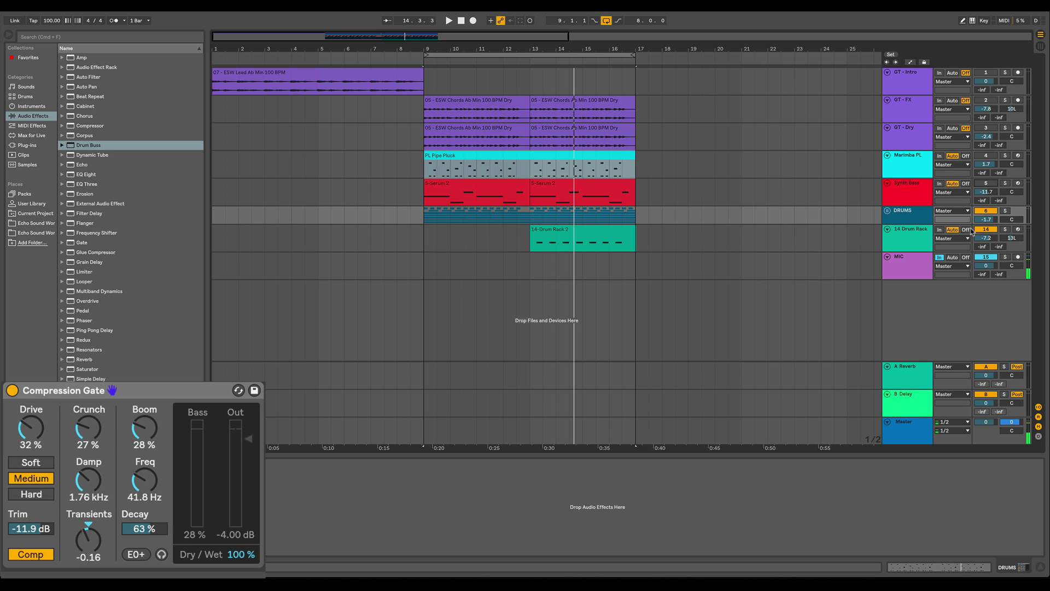
left_click(985, 229)
With Boom Audition on, tune the boom Freq to F#0 (45.6 Hz), then disable audition
key("space")
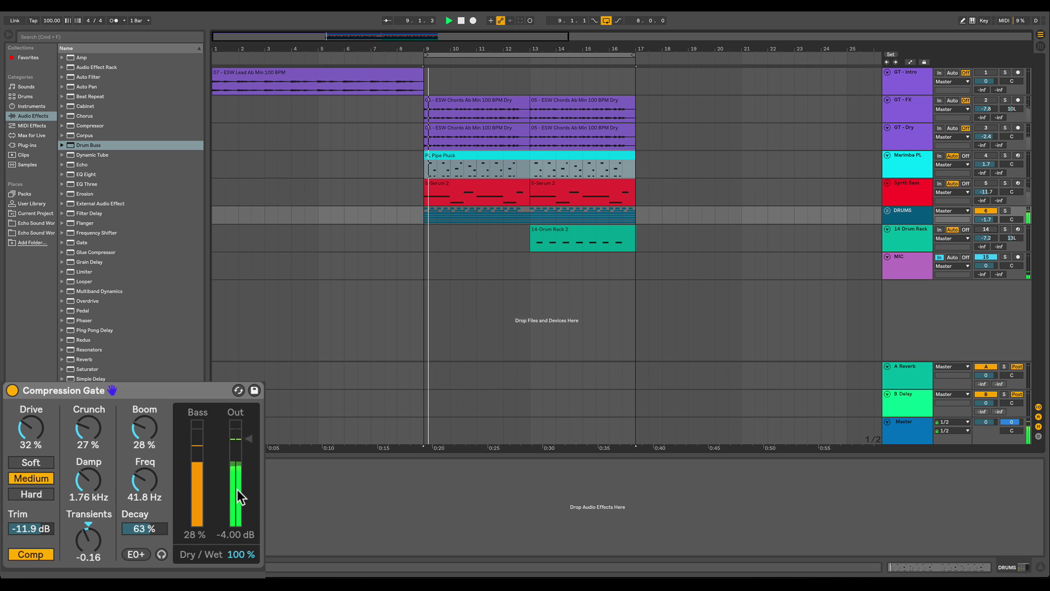
left_click(162, 554)
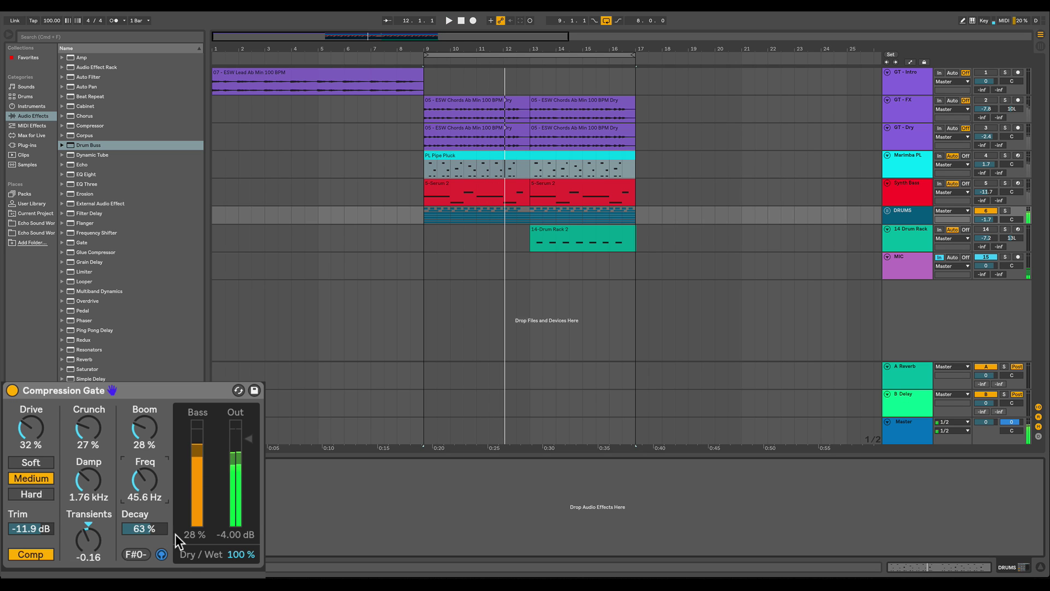
left_click(159, 555)
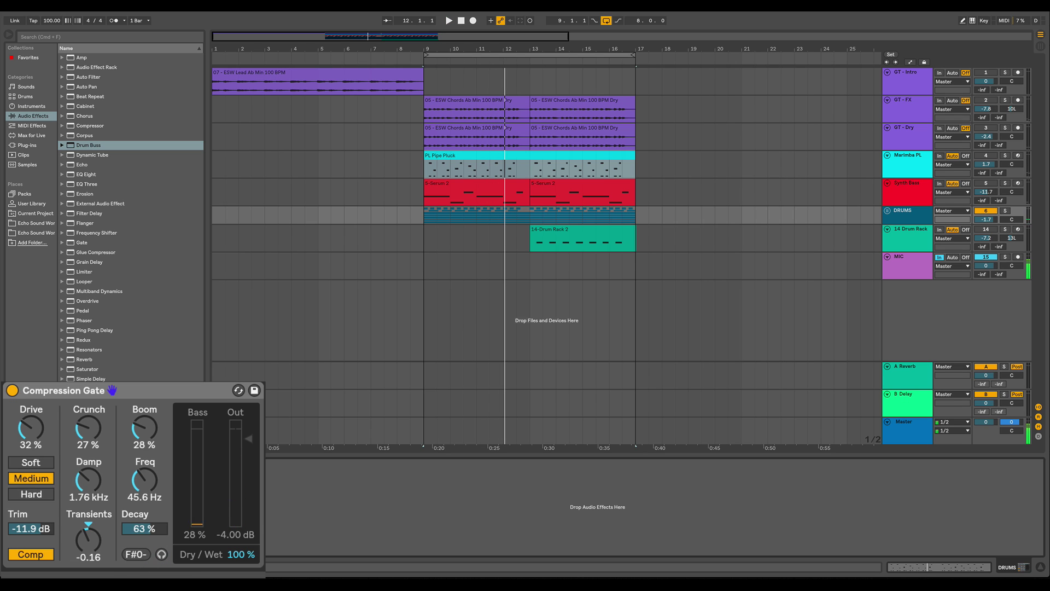
Switch the drive character to Hard and set Dry/Wet to 50%
left_click(240, 554)
key("space")
left_click(32, 493)
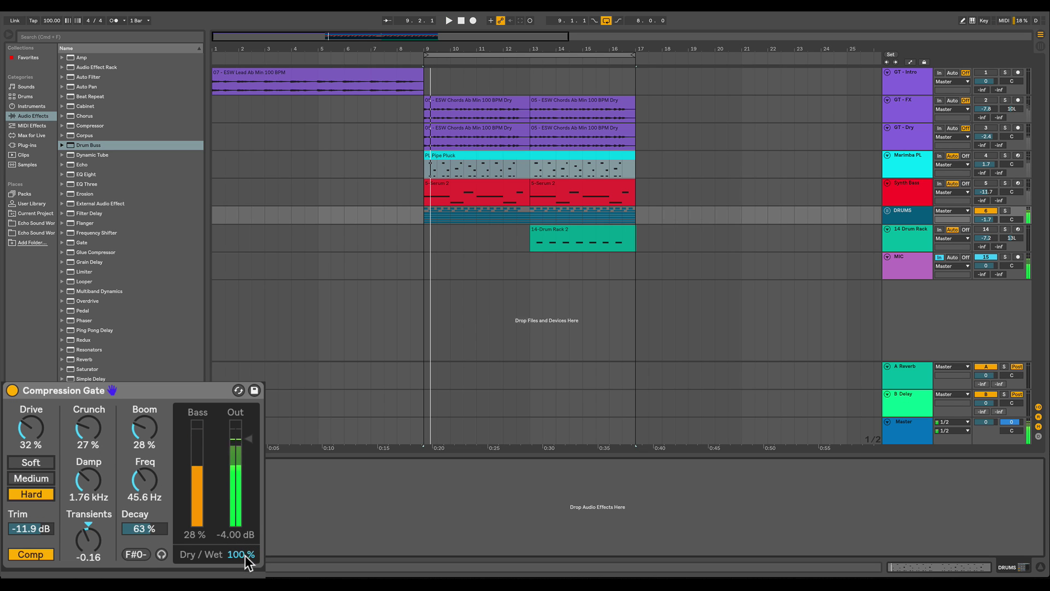
left_click_drag(244, 554, 244, 578)
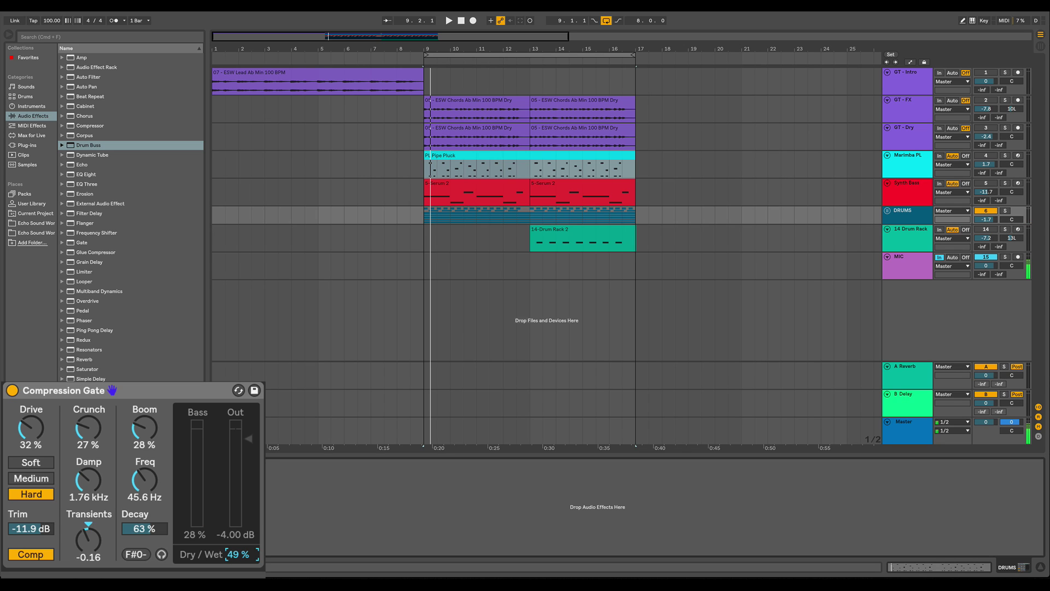
left_click_drag(243, 578, 244, 578)
Set Drive to 78%, Transients to -0.41 and Boom to 23%, auditioning the result
key("space")
mouse_move(47, 440)
left_mouse_down()
mouse_move(47, 415)
mouse_move(31, 438)
left_mouse_up()
left_click_drag(88, 539, 88, 543)
left_click_drag(152, 437, 152, 441)
key("space")
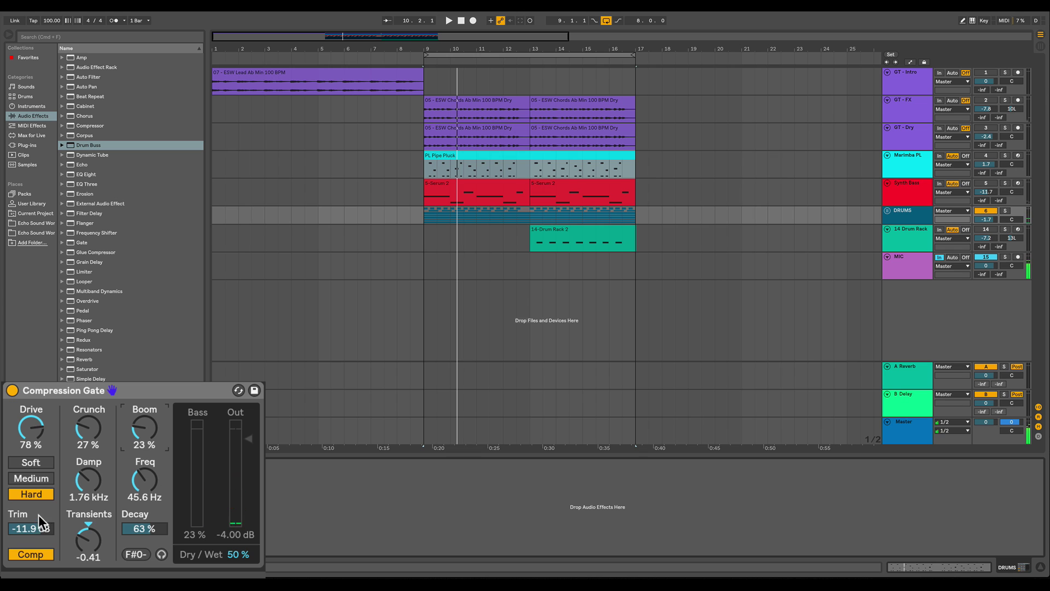
key("space")
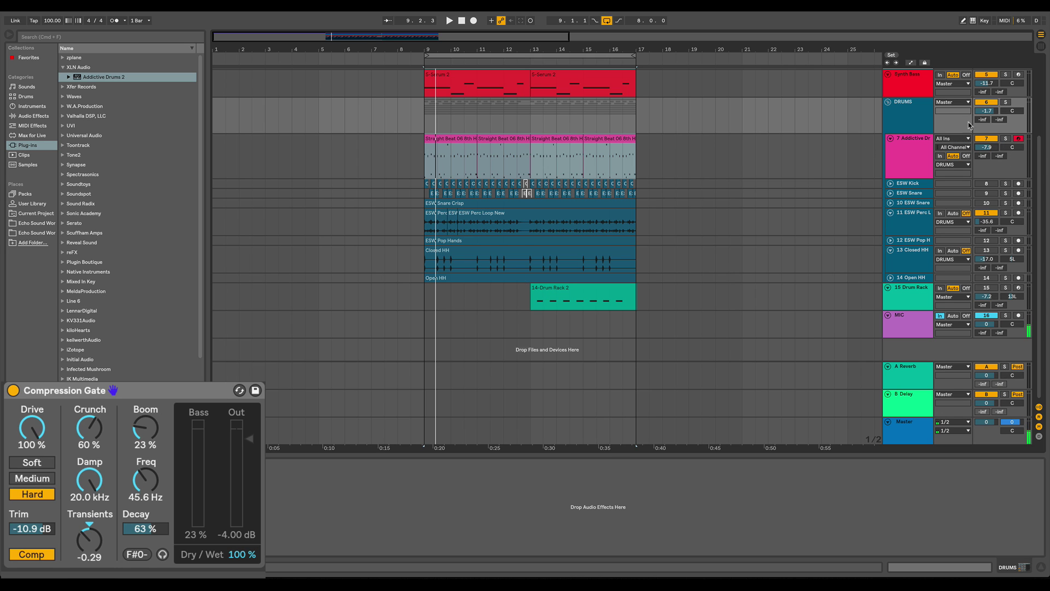
Audition the drums with the Compression Gate bypassed, then switch the device back on
key("space")
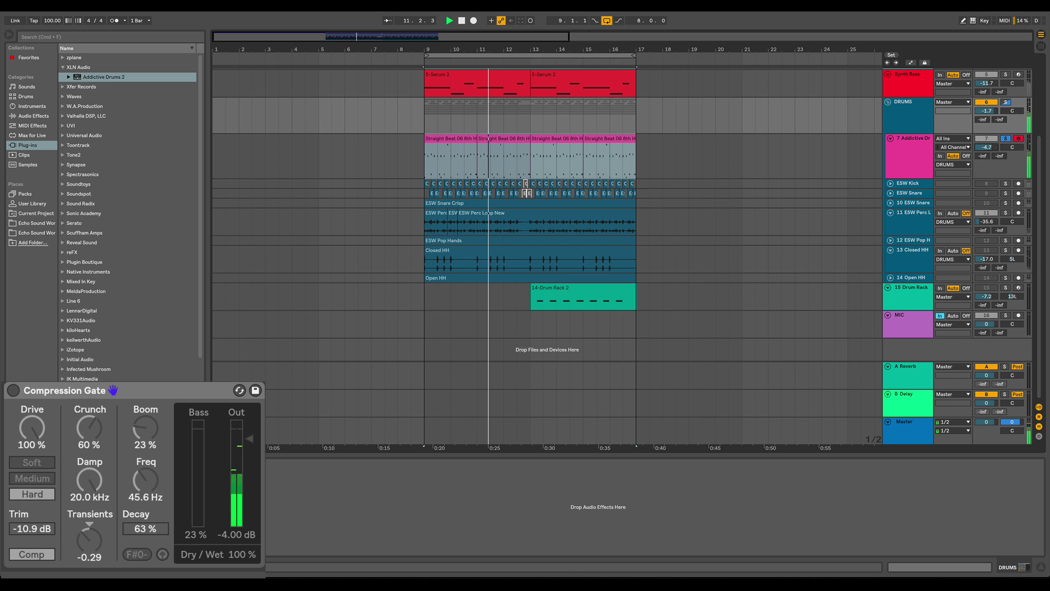
key("space")
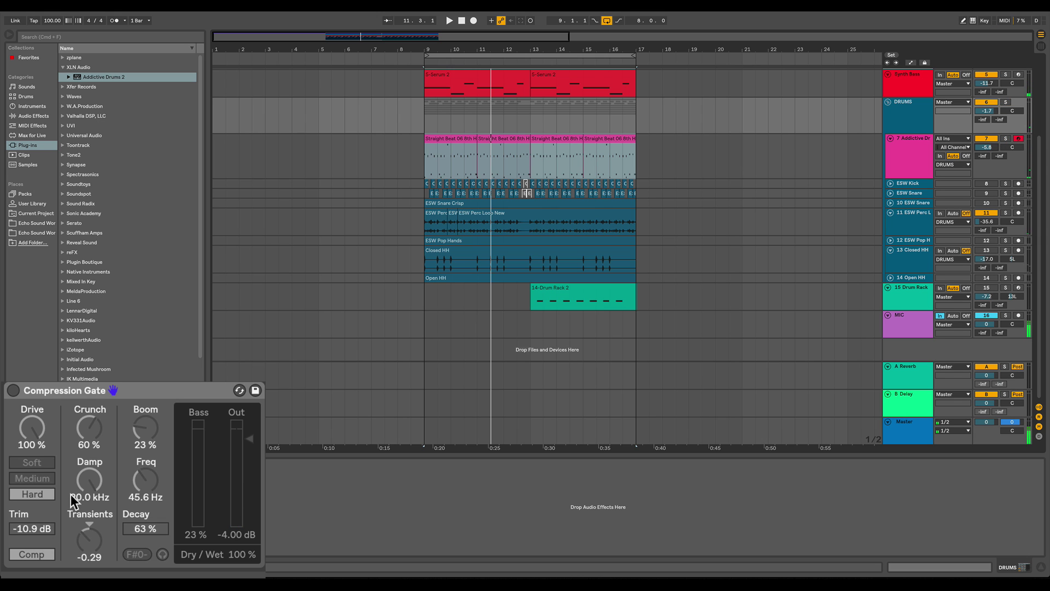
left_click(13, 390)
Play the drums with the effect active and lower Addictive Drums 2's volume to -8.2 dB
key("space")
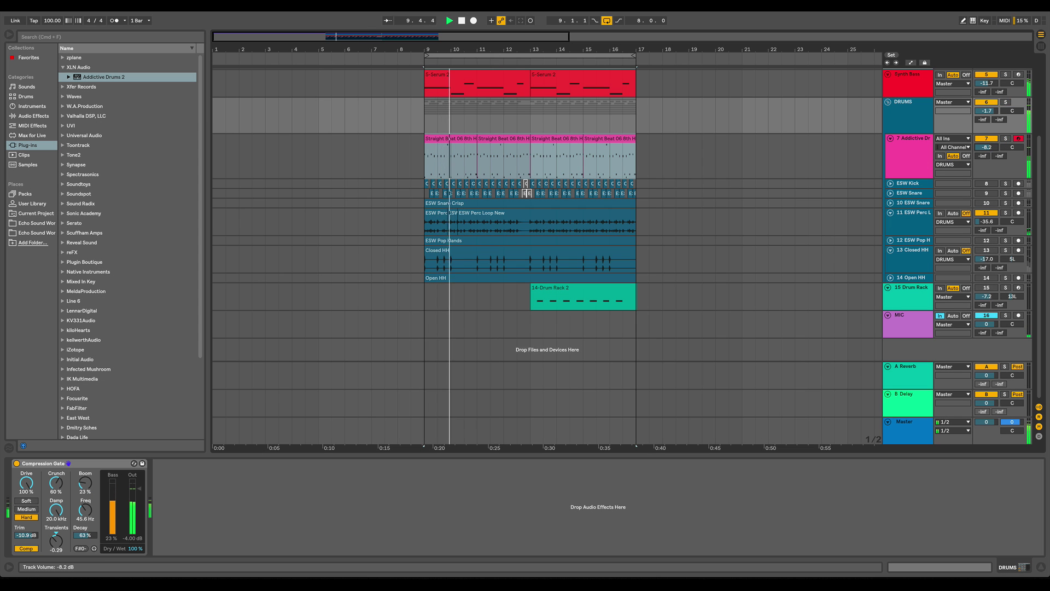
left_click_drag(986, 147, 987, 152)
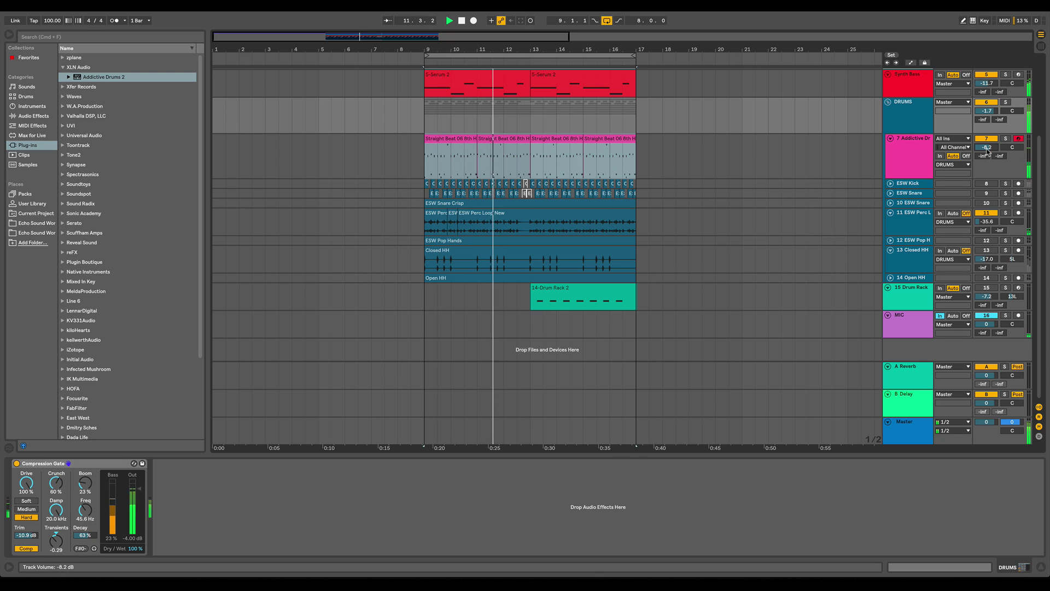
key("space")
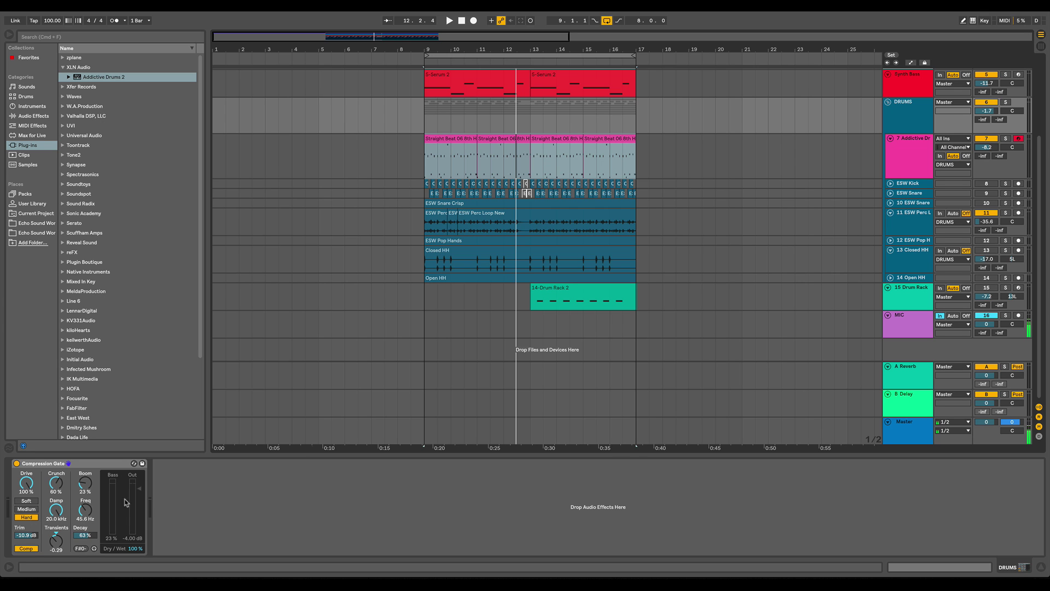
Select the Addictive Drums 2 track, open its instrument window, move it down, then close it
left_click(907, 174)
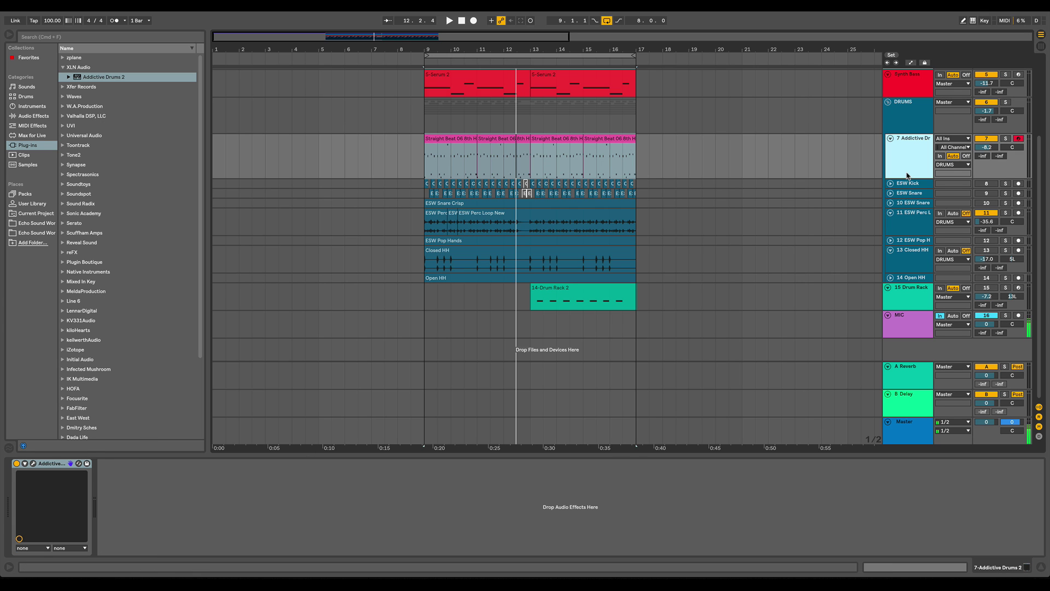
left_click(33, 464)
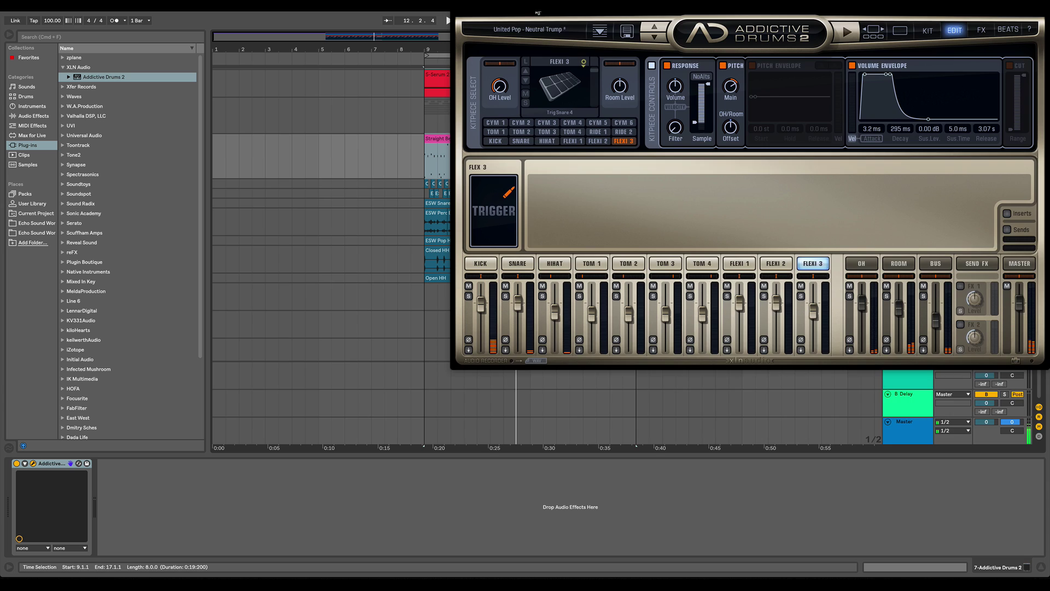
left_click_drag(539, 12, 543, 152)
left_click(456, 146)
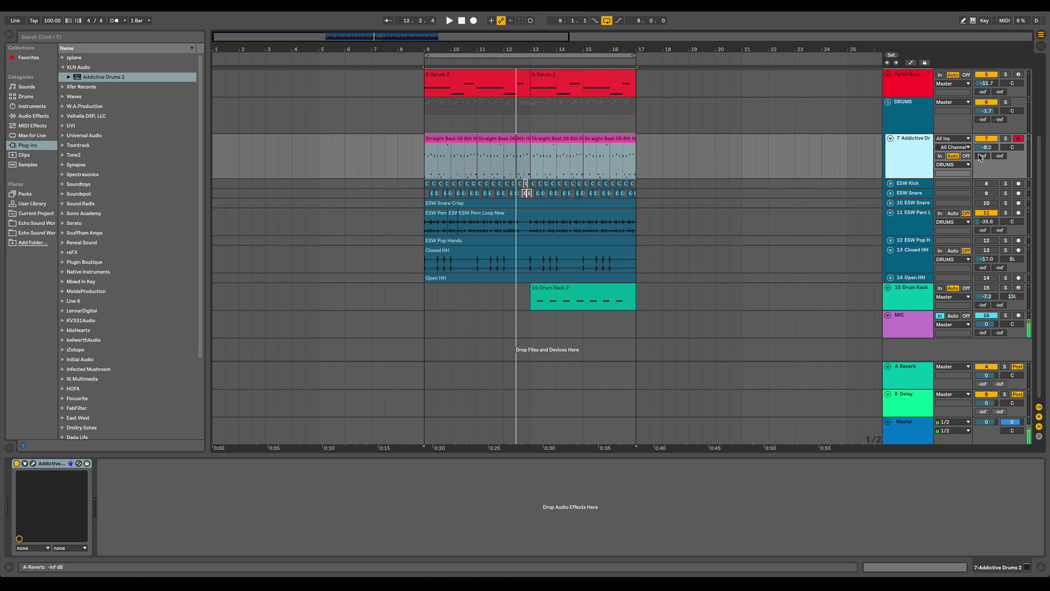
Reselect the DRUMS group and, while playing, lower Addictive Drums 2's volume toward -10.0 dB
left_click(926, 125)
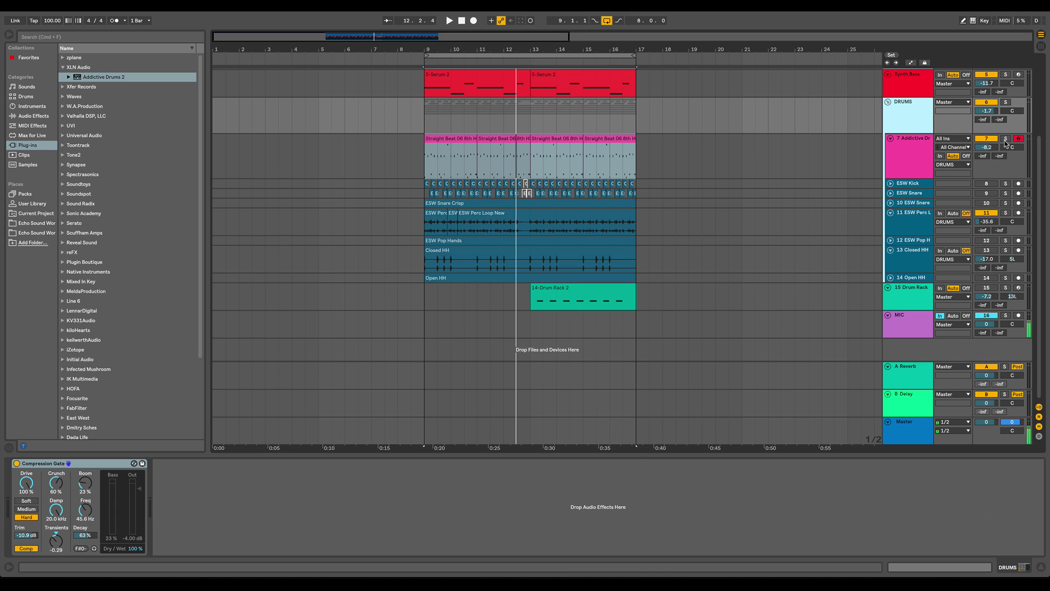
key("space")
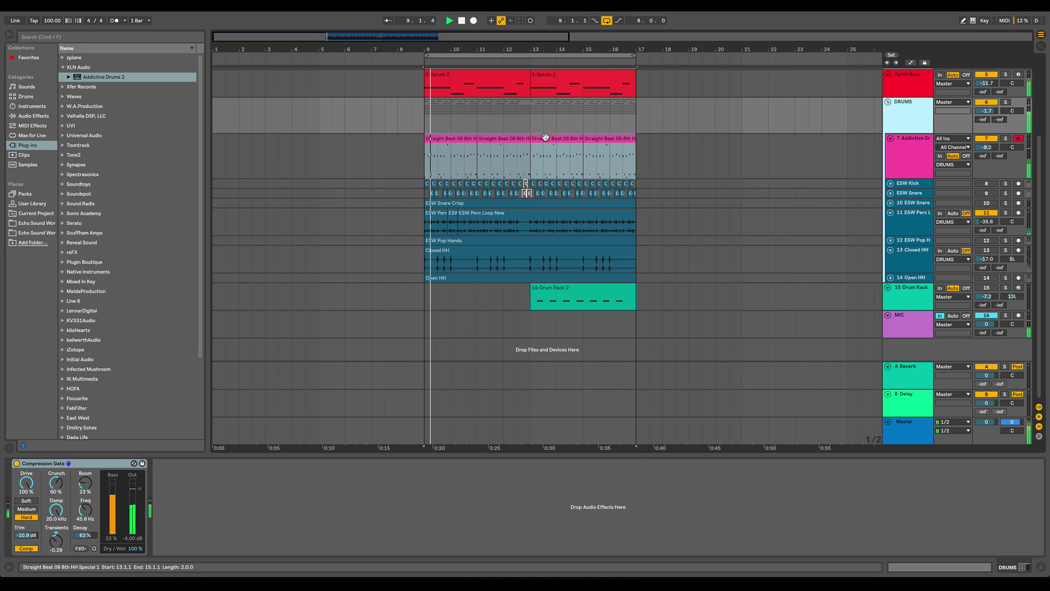
left_click_drag(986, 147, 986, 152)
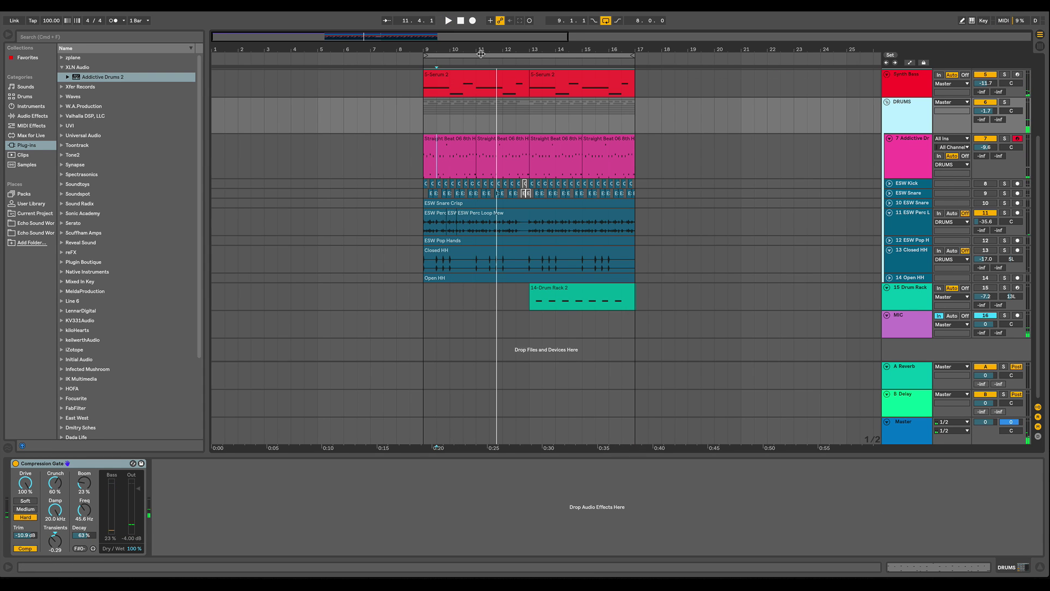